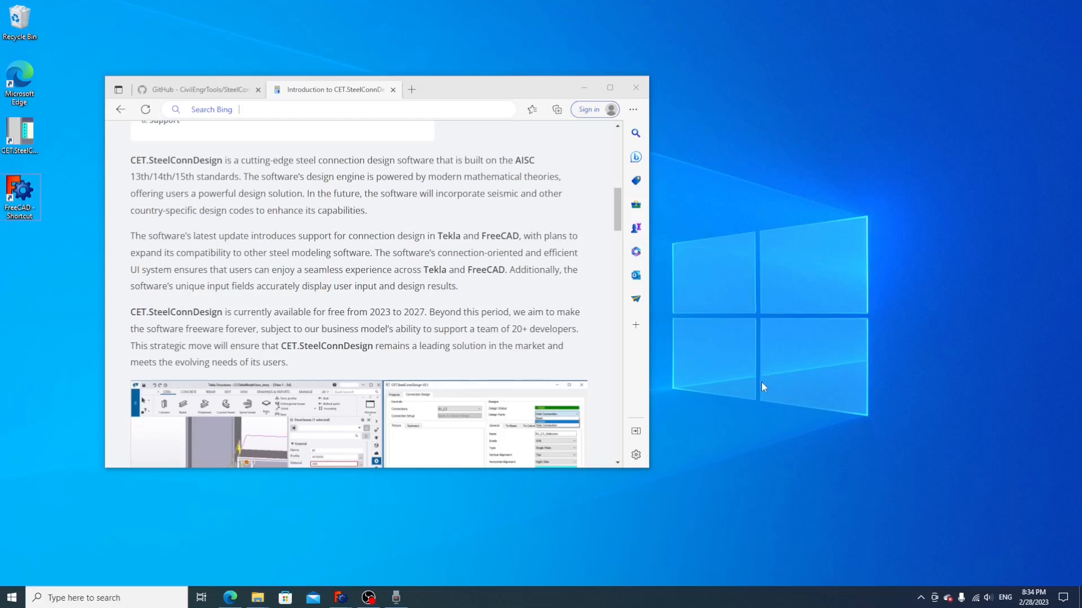
# Open the standalone CET.SteelConnDesign application to view its Projects page and close it again.
pyautogui.doubleClick(23, 144)
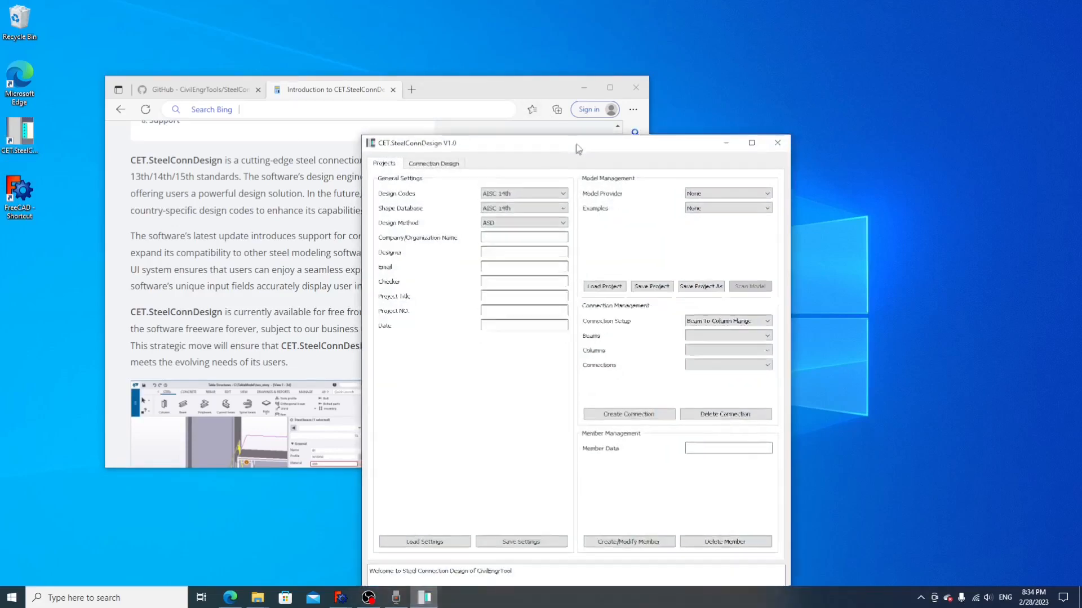
pyautogui.moveTo(576, 149); pyautogui.dragTo(577, 112)
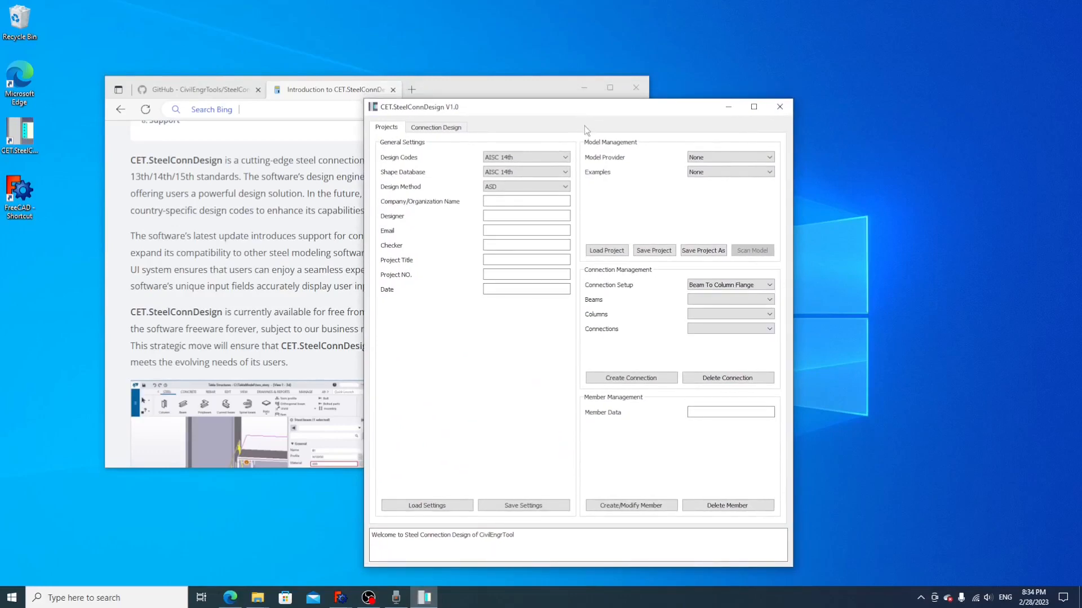
pyautogui.click(780, 106)
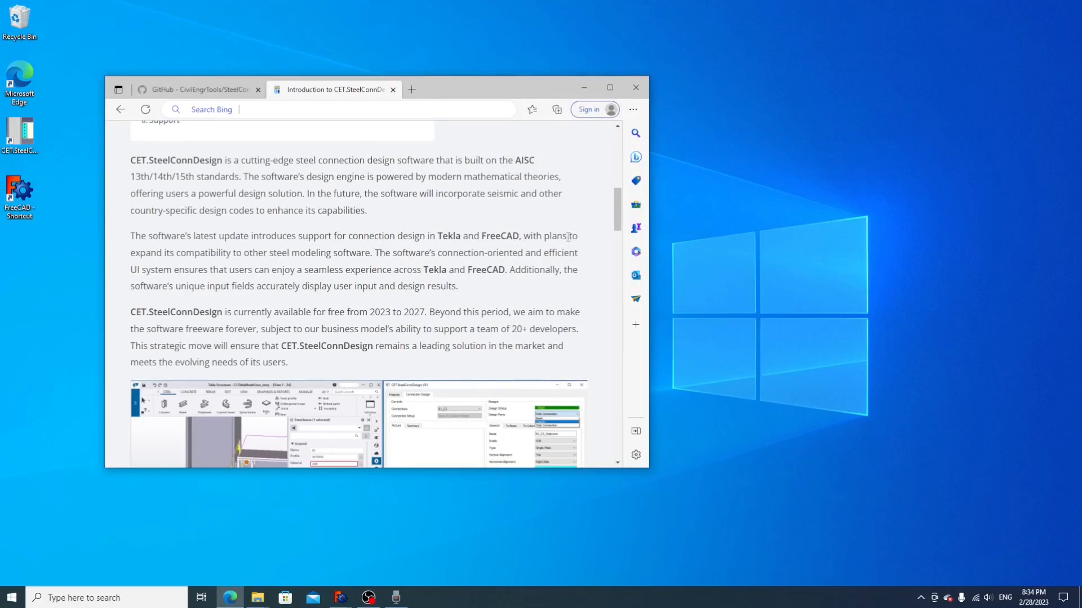
# Launch FreeCAD, close its start page and switch to the CET.SteelConnDesign workbench.
pyautogui.click(25, 216)
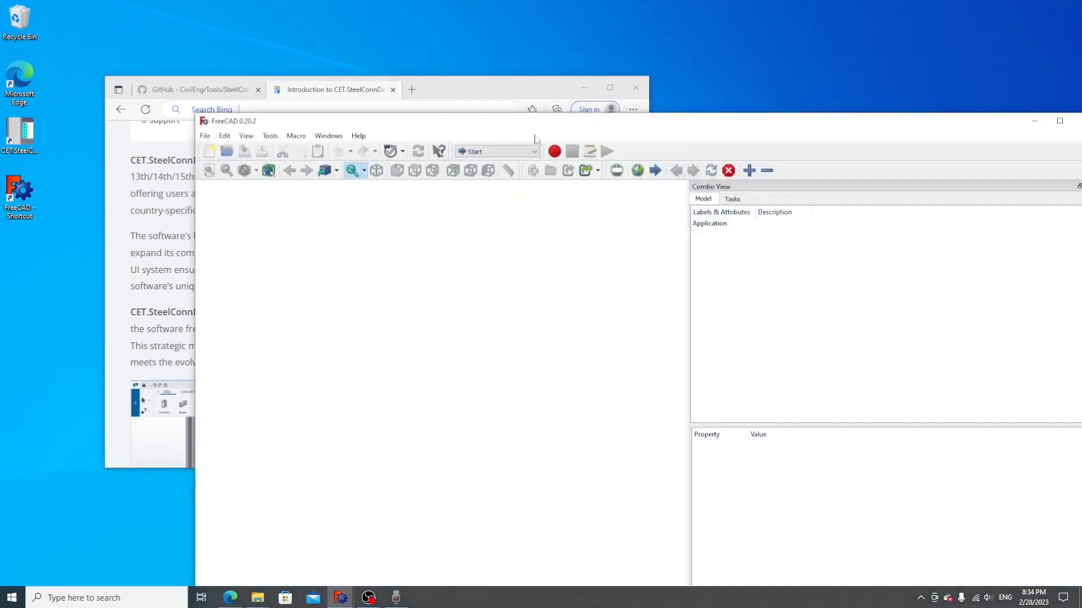
pyautogui.moveTo(599, 133); pyautogui.dragTo(478, 33)
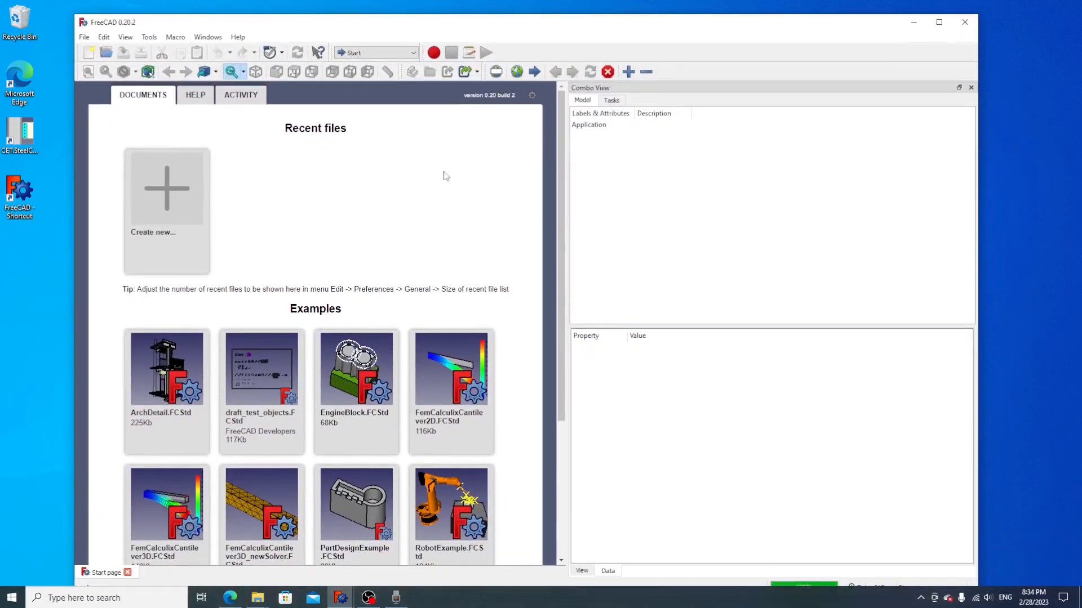
pyautogui.click(128, 573)
pyautogui.click(380, 53)
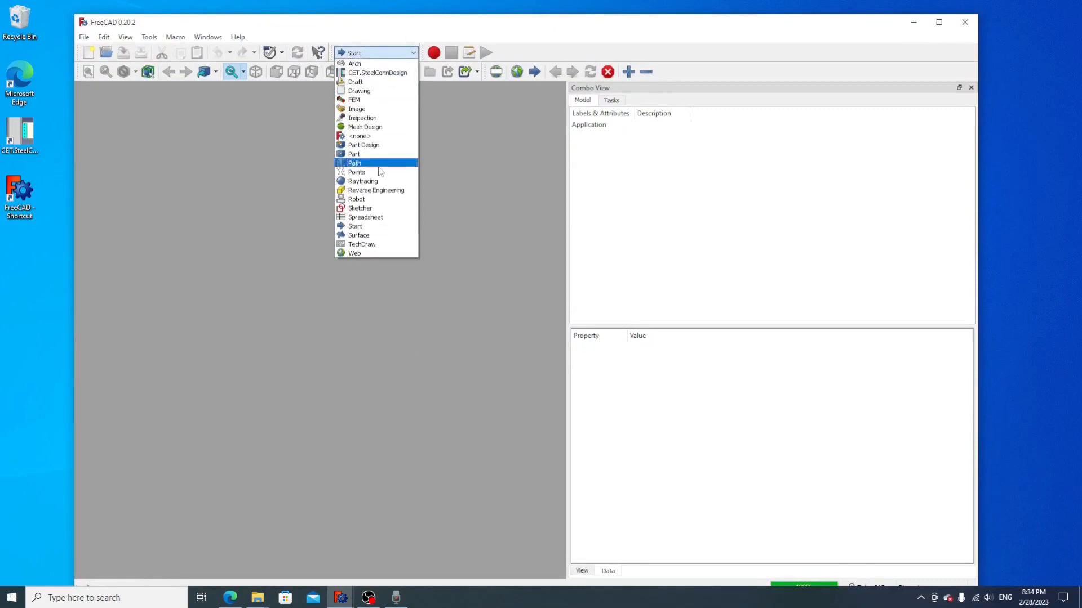
pyautogui.click(384, 74)
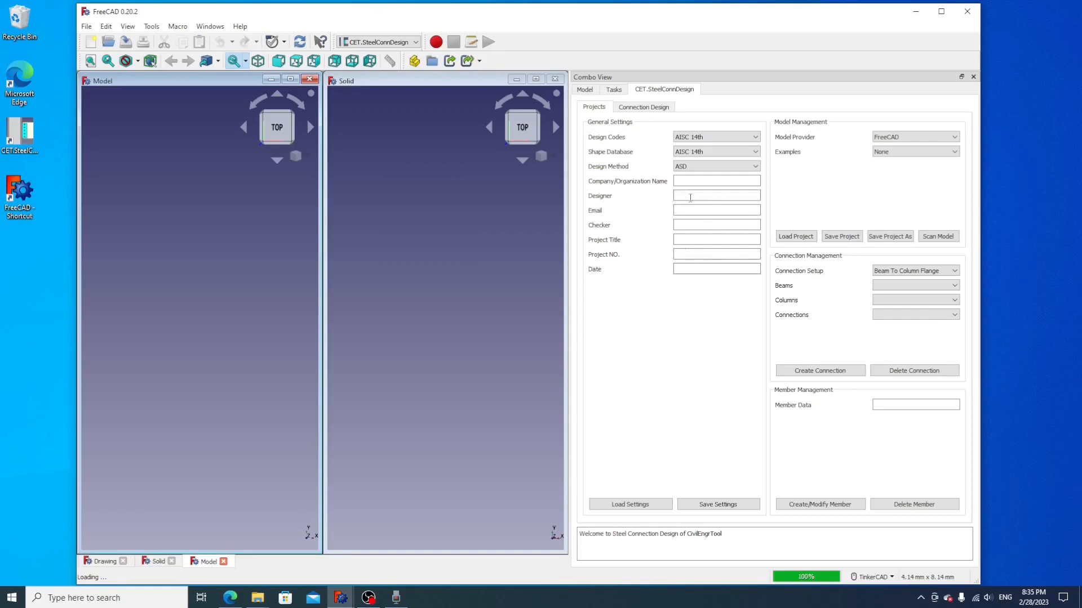
# Review the available options for design codes, shape database, design method and model provider.
pyautogui.click(725, 139)
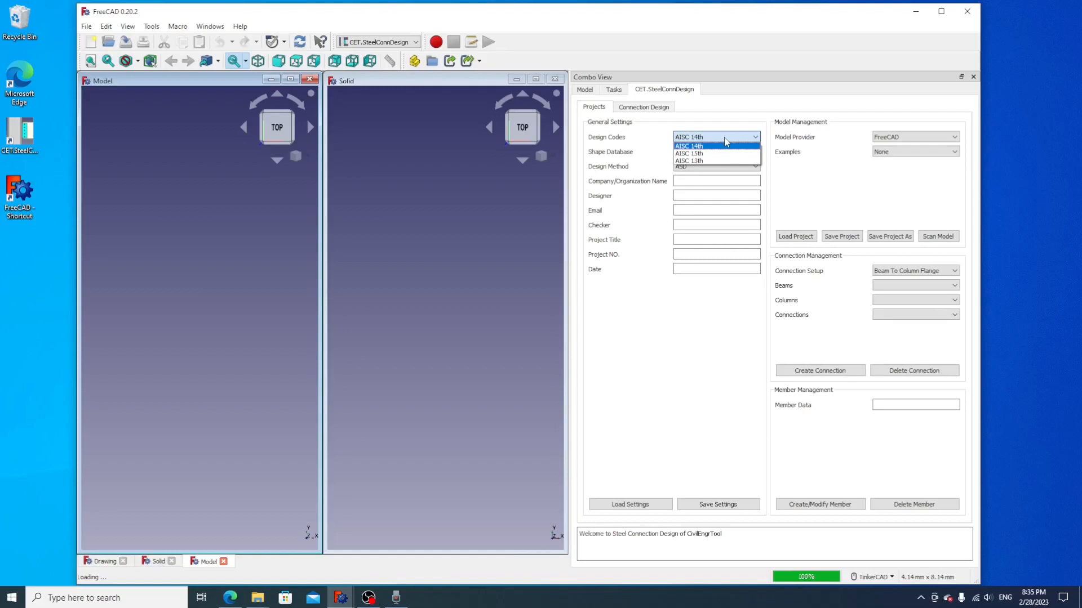
pyautogui.click(725, 139)
pyautogui.click(730, 153)
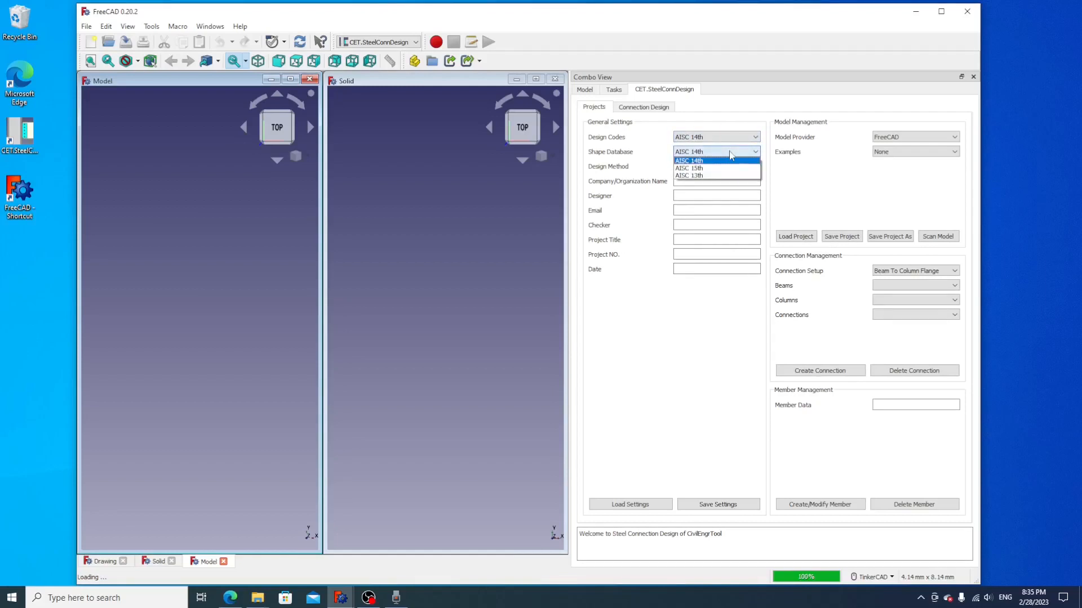
pyautogui.click(717, 388)
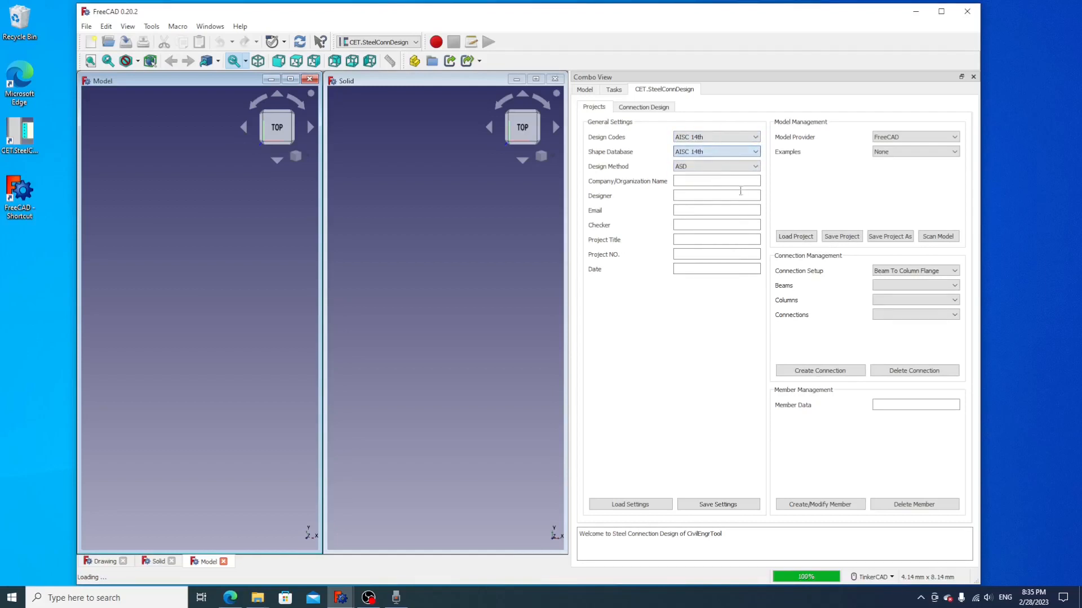
pyautogui.click(731, 168)
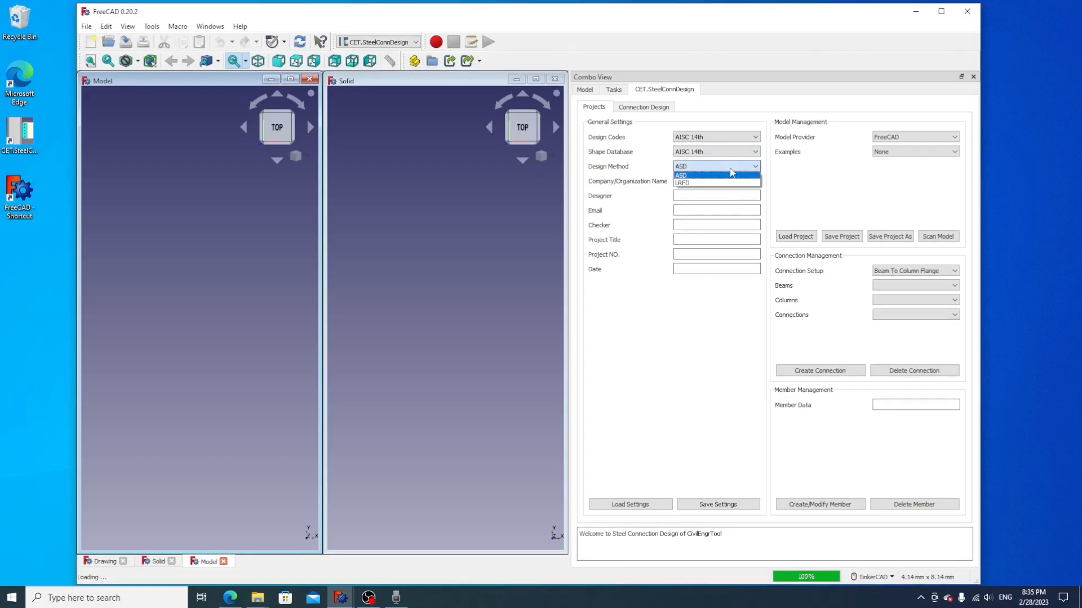
pyautogui.click(731, 175)
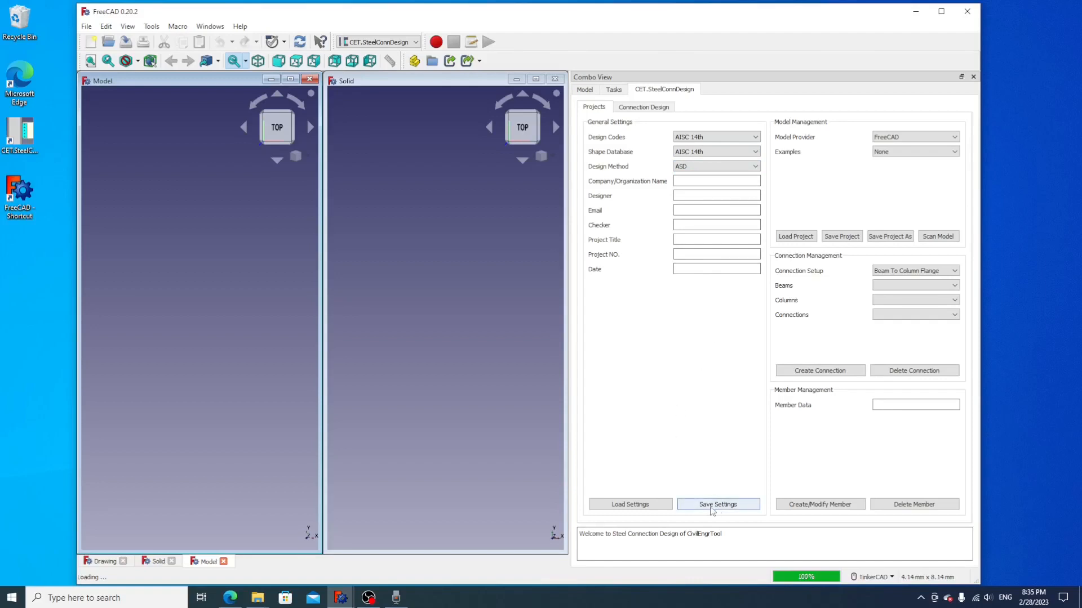
pyautogui.click(921, 140)
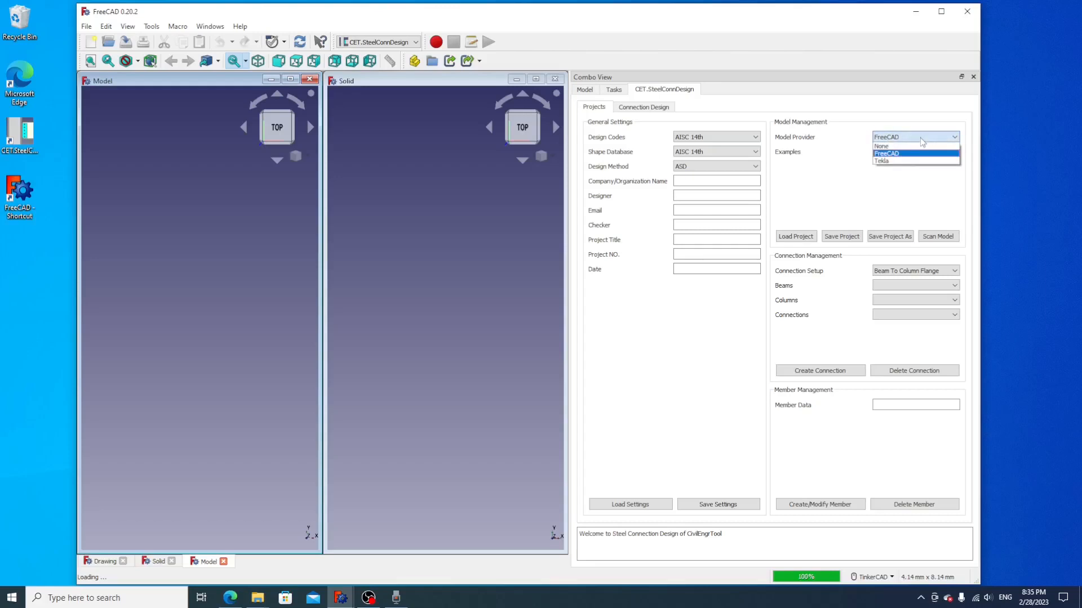
pyautogui.click(921, 185)
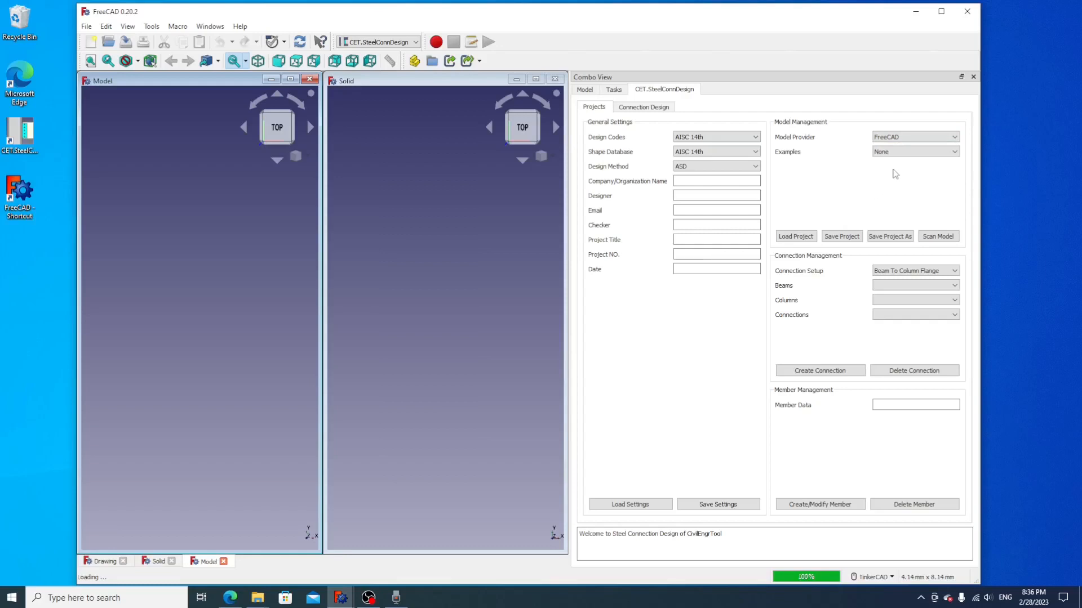
# Load the Two Story Steel Frame example into the FreeCAD model.
pyautogui.click(905, 153)
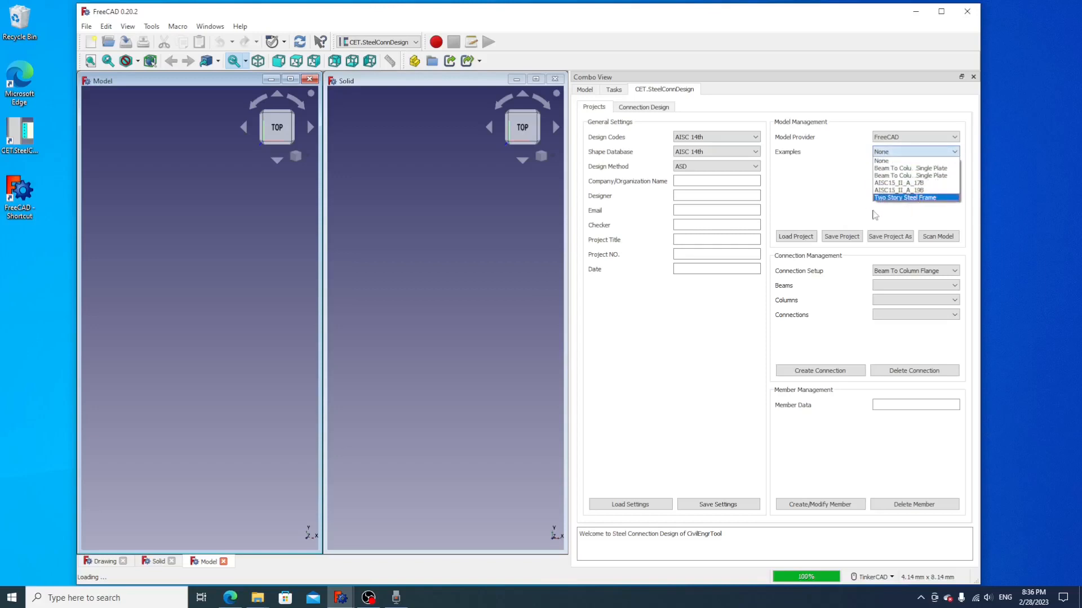
pyautogui.click(913, 197)
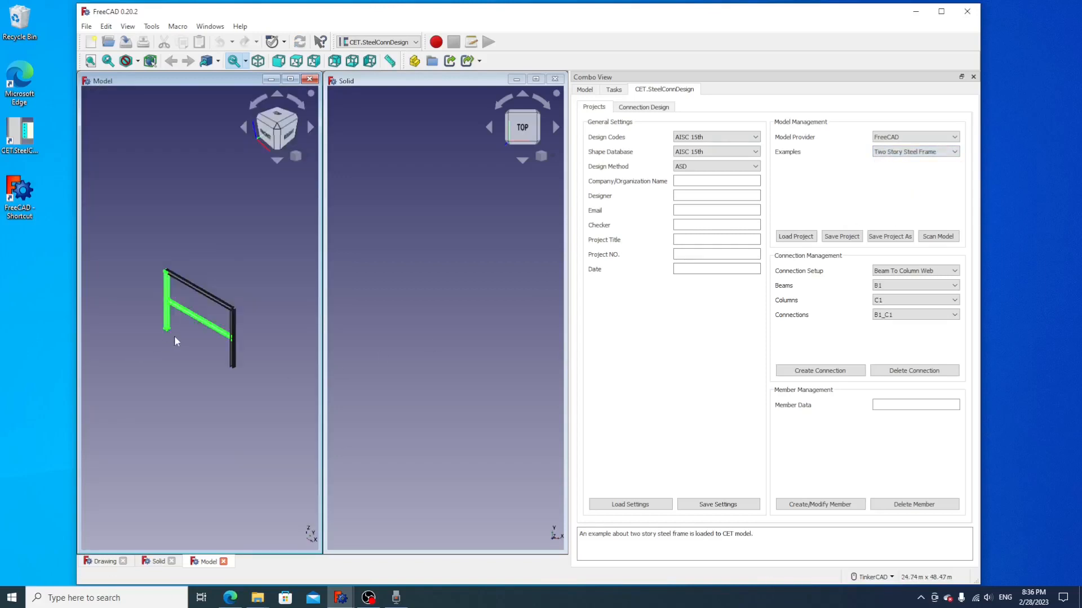
pyautogui.scroll(2, 187, 320)
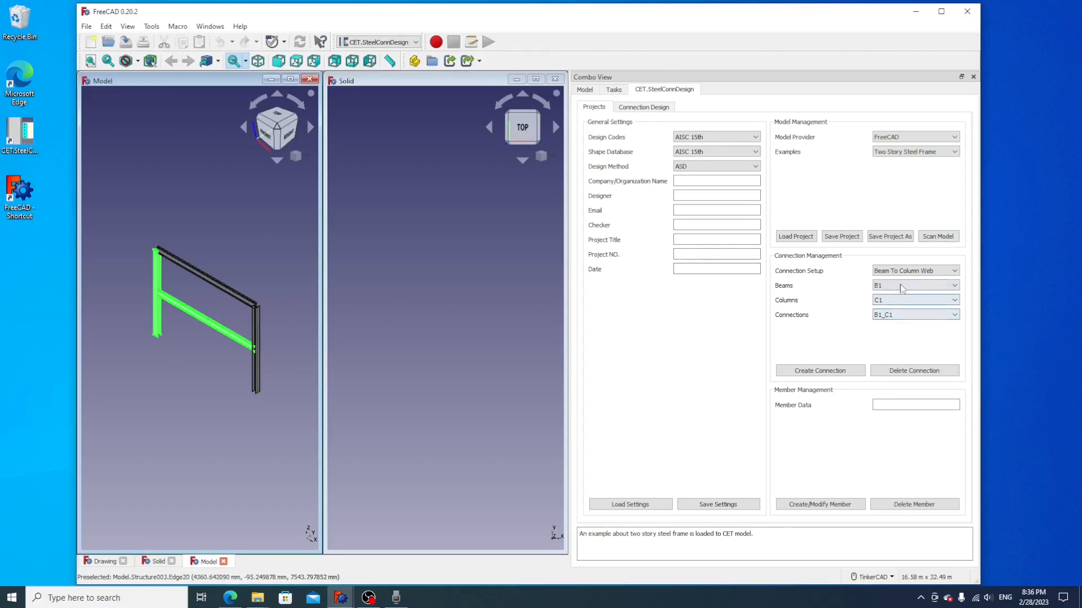
# Review the example's available beams, columns, connection setups and existing connections.
pyautogui.click(902, 285)
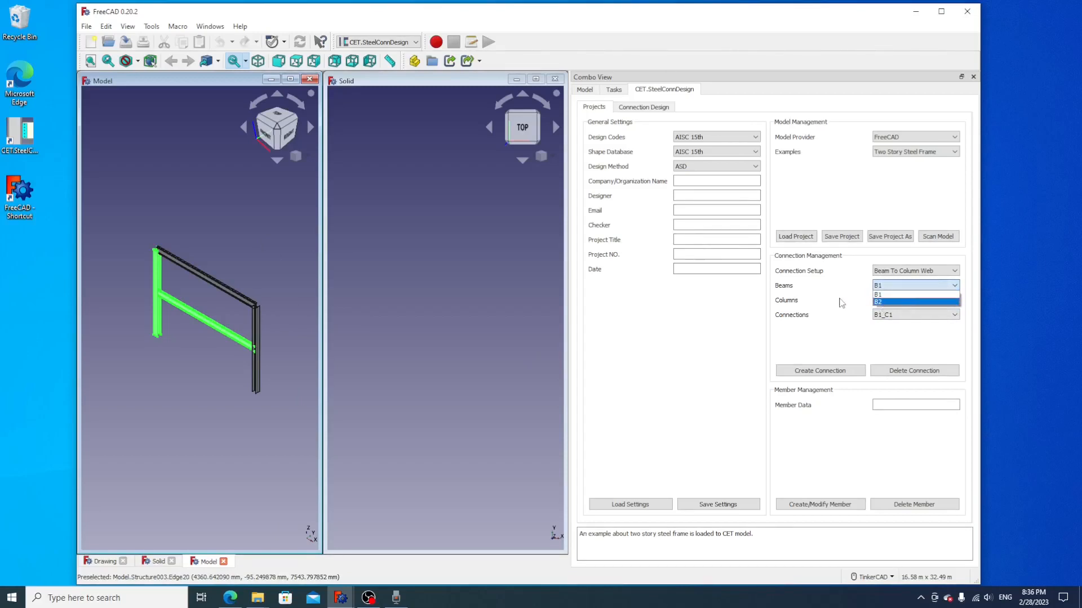
pyautogui.click(837, 304)
pyautogui.click(915, 301)
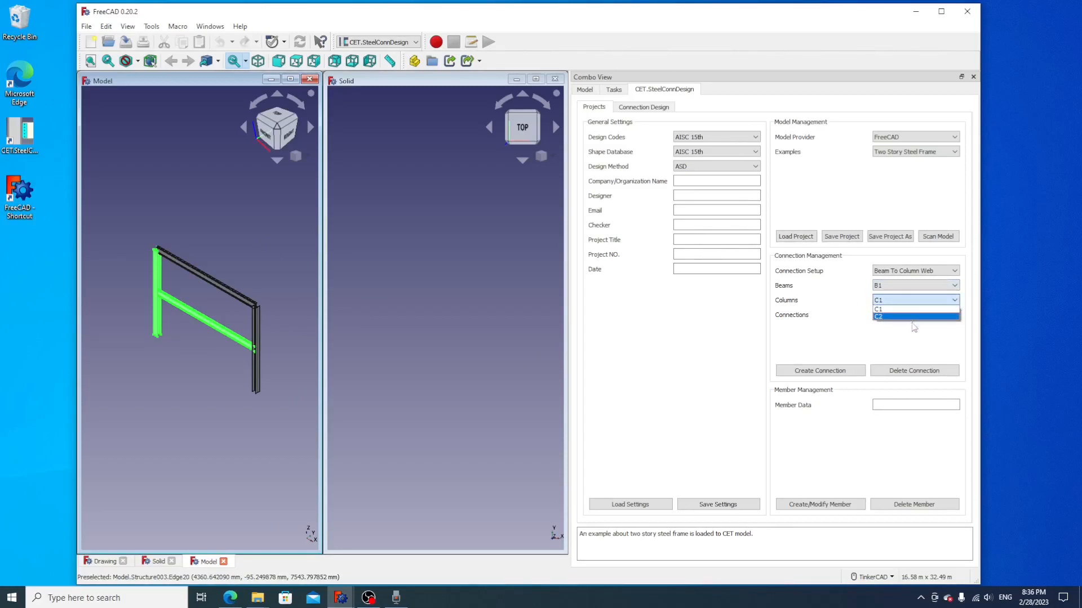
pyautogui.click(915, 341)
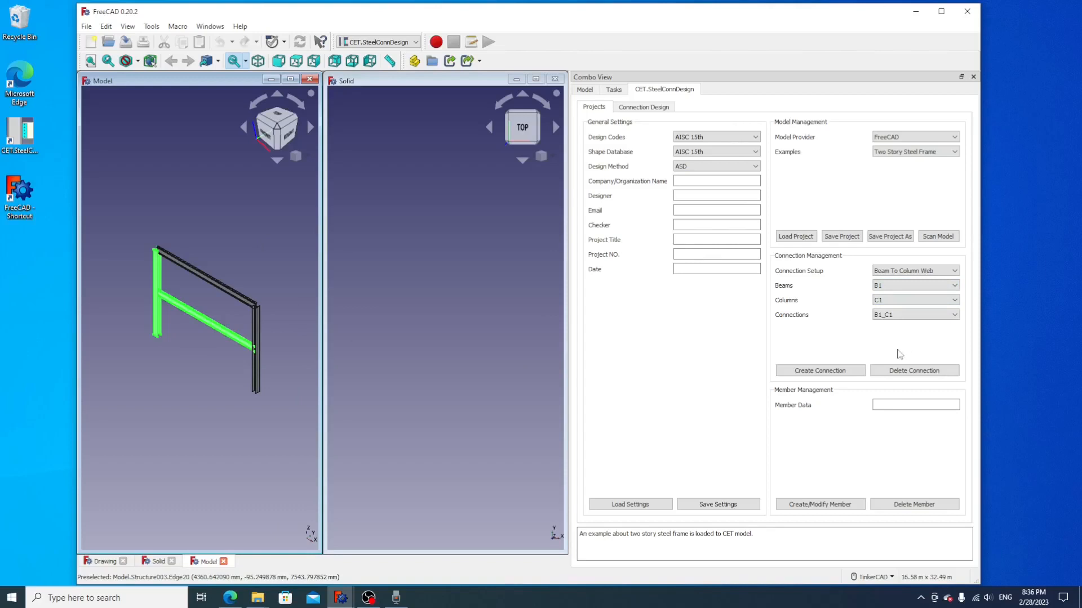
pyautogui.click(922, 271)
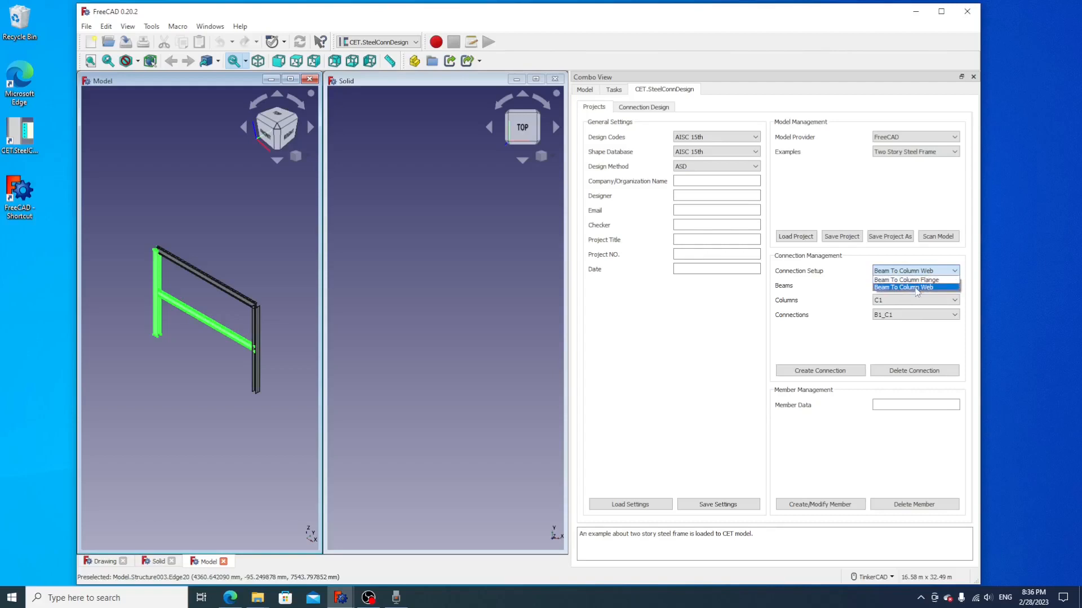
pyautogui.click(925, 353)
pyautogui.click(924, 317)
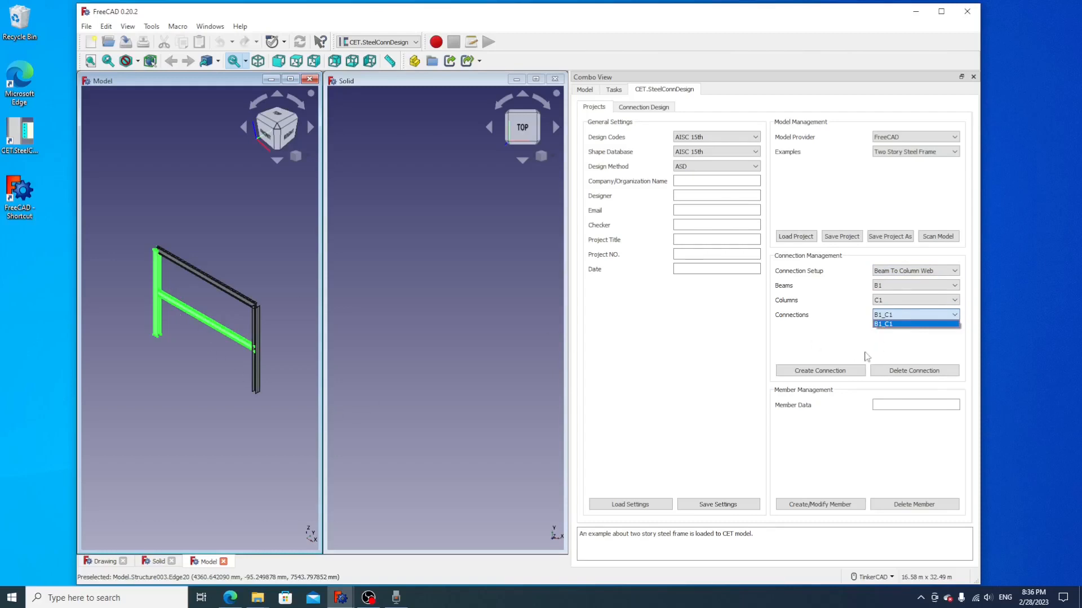
pyautogui.click(901, 324)
# Create a Beam To Column Web connection between beam B2 and column C1 and check the connections list.
pyautogui.click(908, 286)
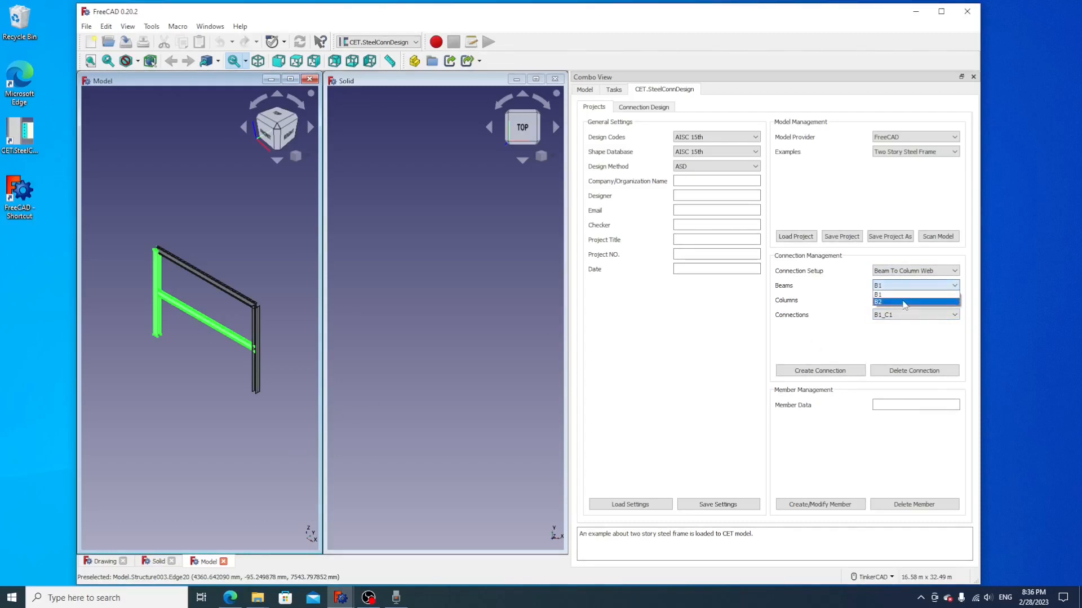
pyautogui.click(904, 303)
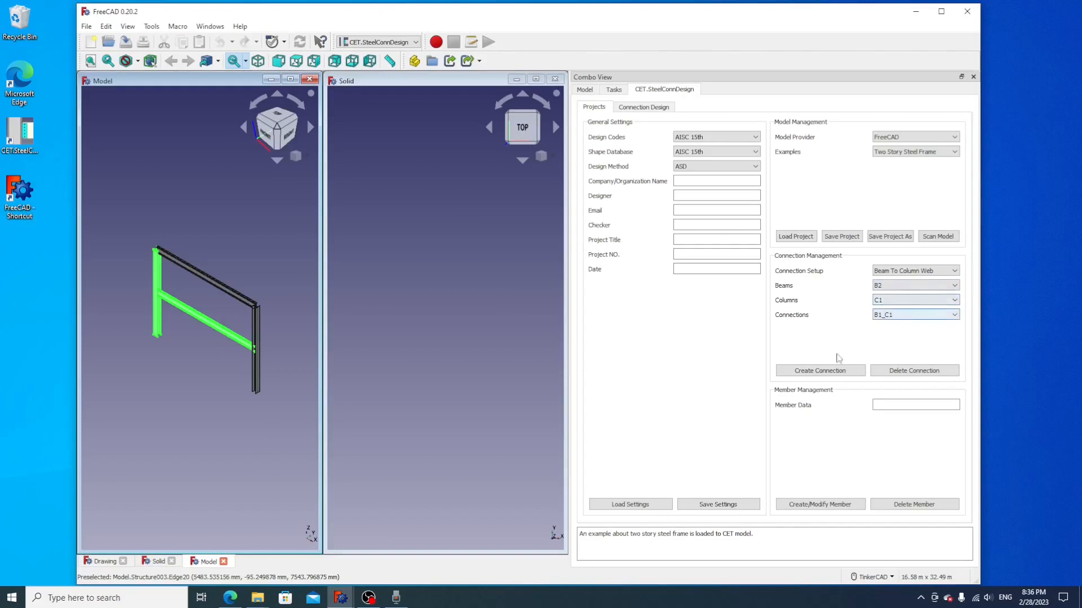
pyautogui.click(821, 372)
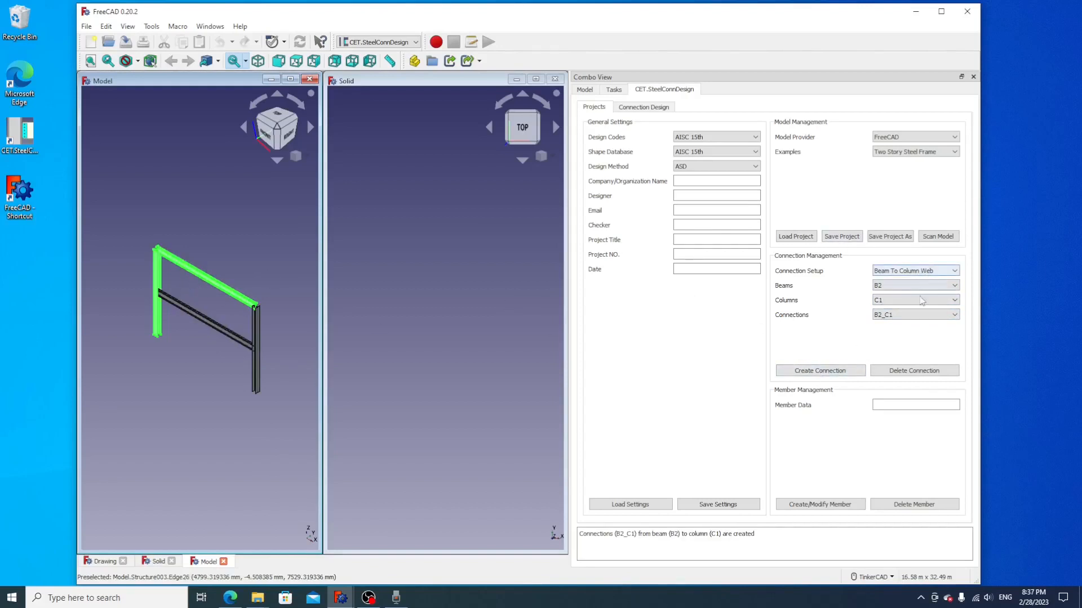
pyautogui.click(920, 314)
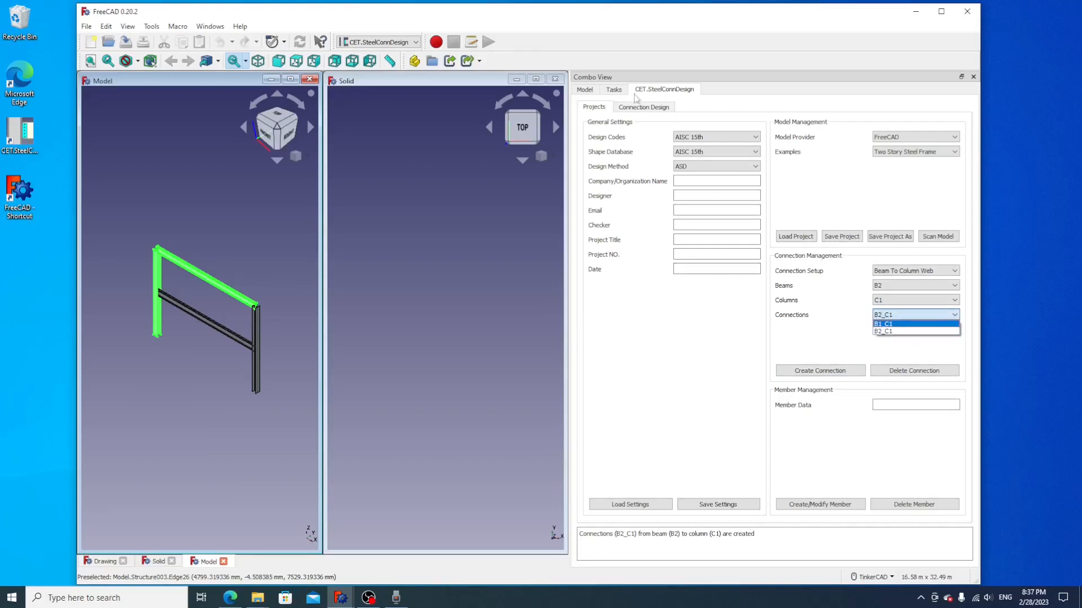
# Open the connection design settings for B2_C1 and run the connection design.
pyautogui.click(636, 108)
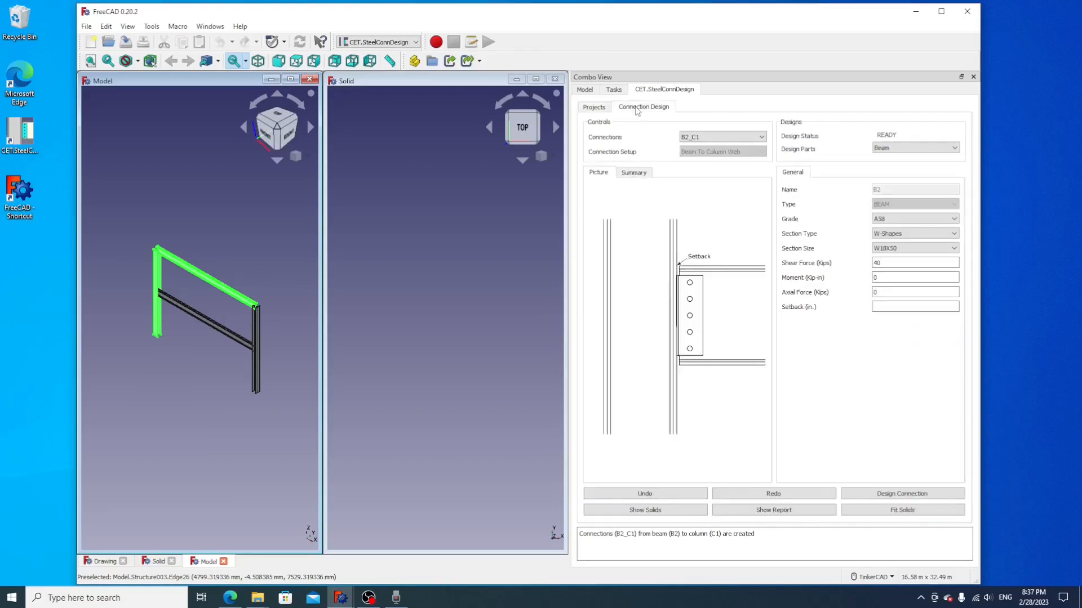
pyautogui.click(722, 140)
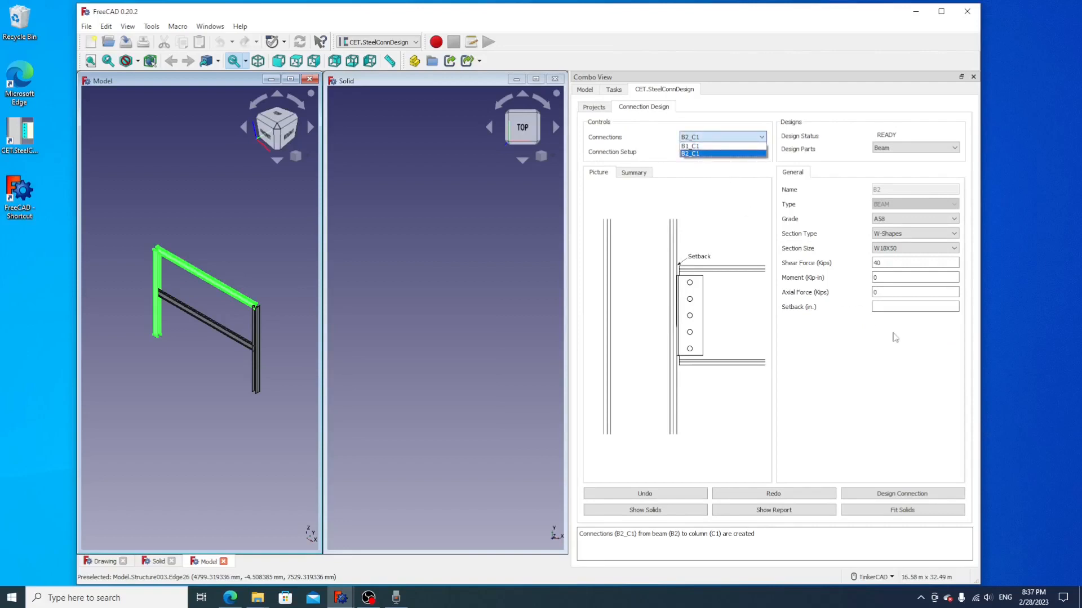
pyautogui.click(904, 360)
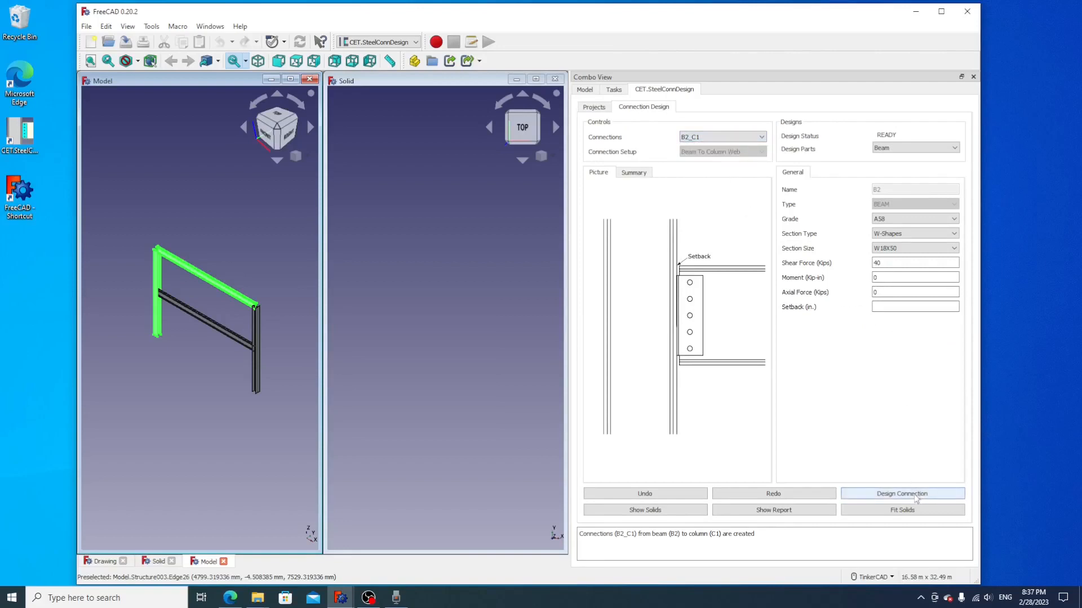
pyautogui.click(913, 494)
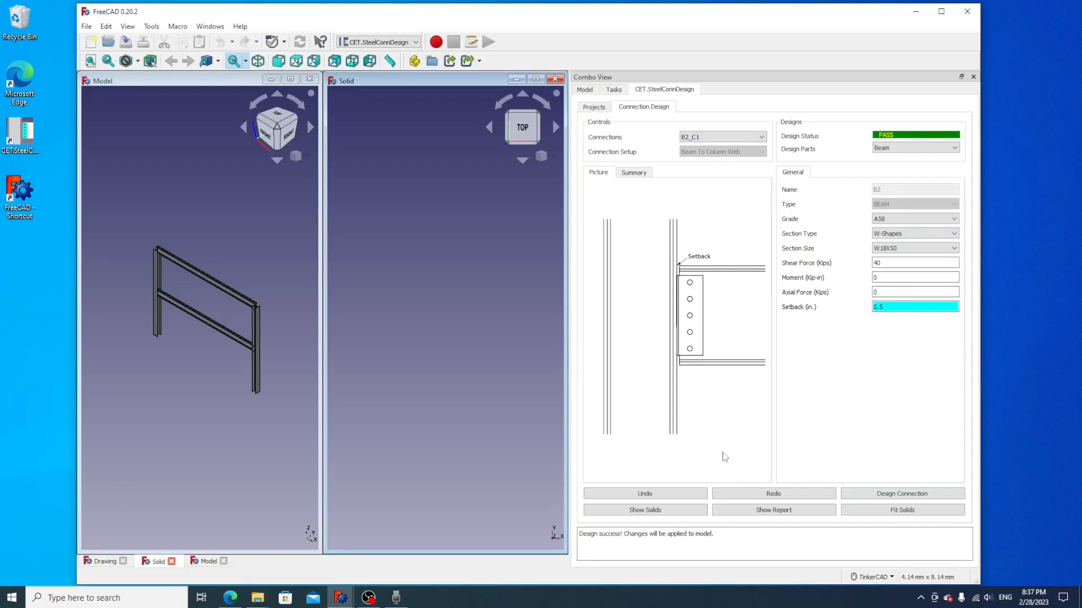
# Show the solids of connection B2_C1, fit them in the view and inspect the beam-to-column joint up close.
pyautogui.click(659, 510)
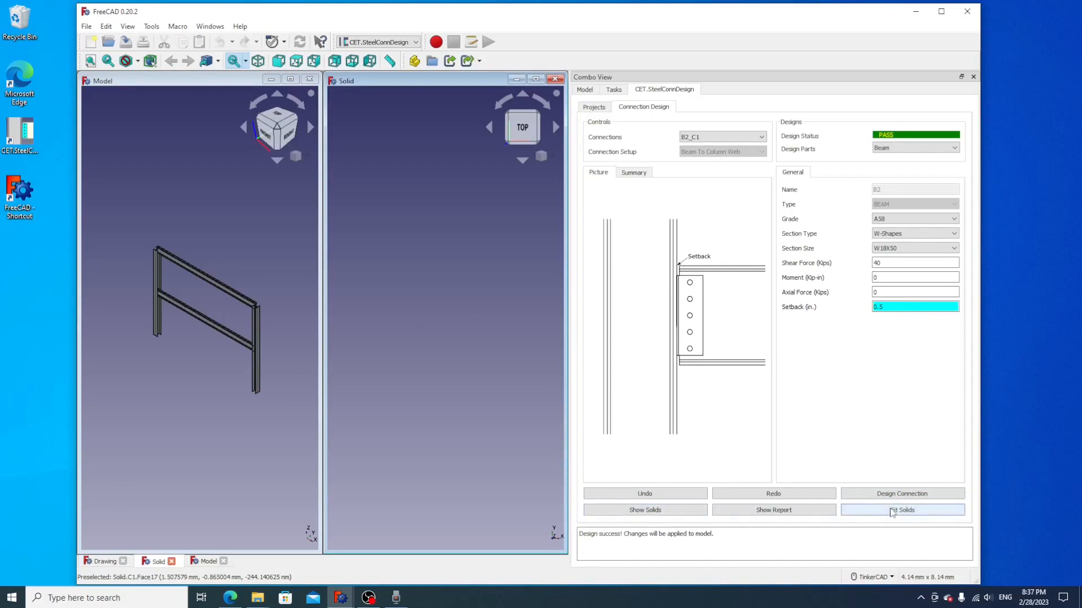
pyautogui.click(893, 512)
pyautogui.scroll(5, 470, 332)
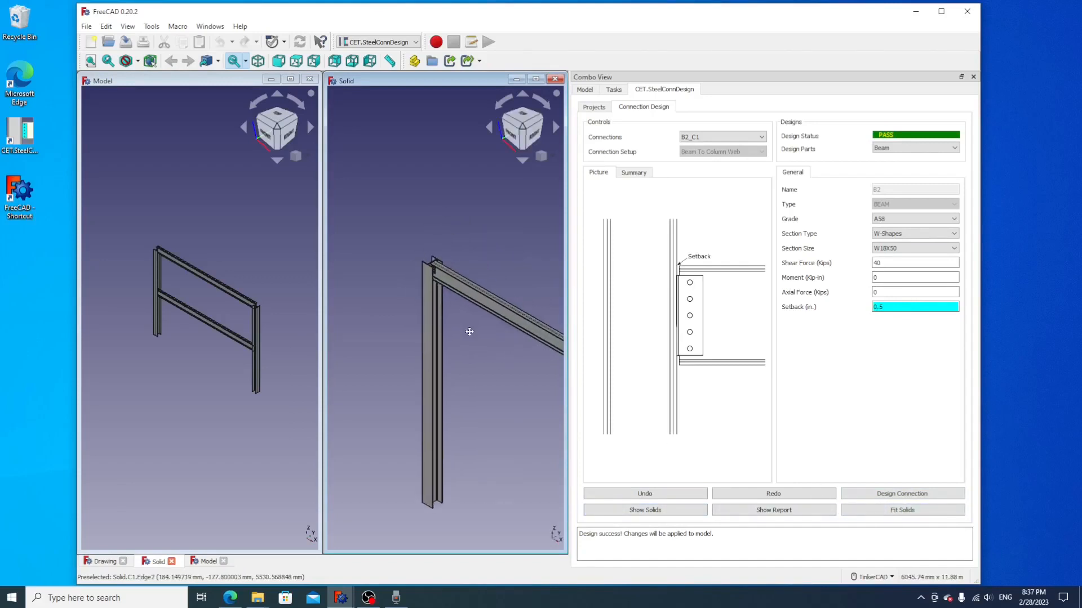
pyautogui.scroll(3, 445, 298)
pyautogui.click(278, 61)
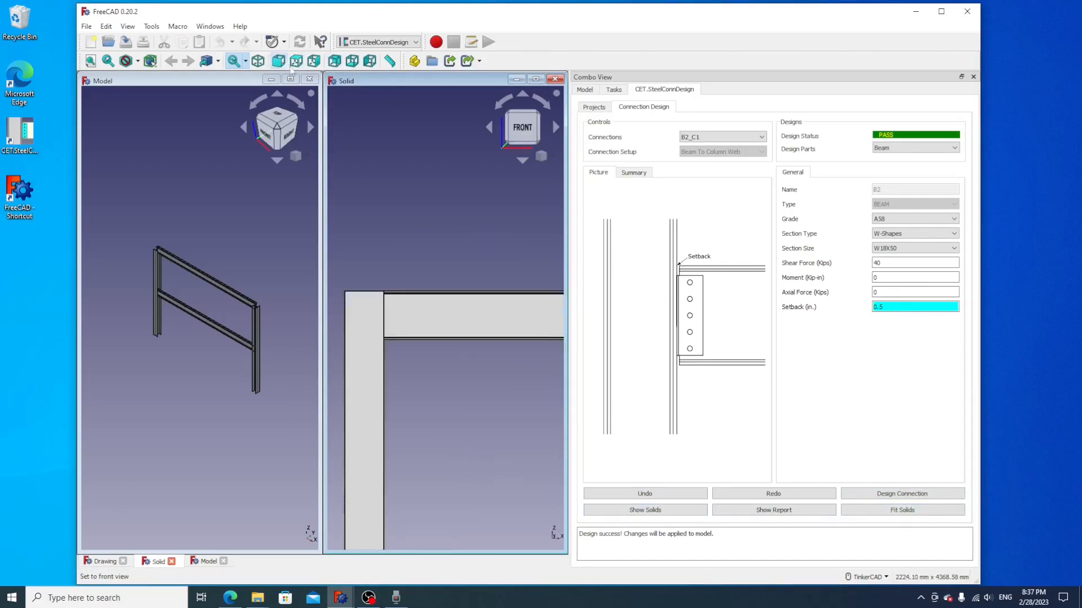
pyautogui.moveTo(463, 340); pyautogui.dragTo(436, 265, button='right')
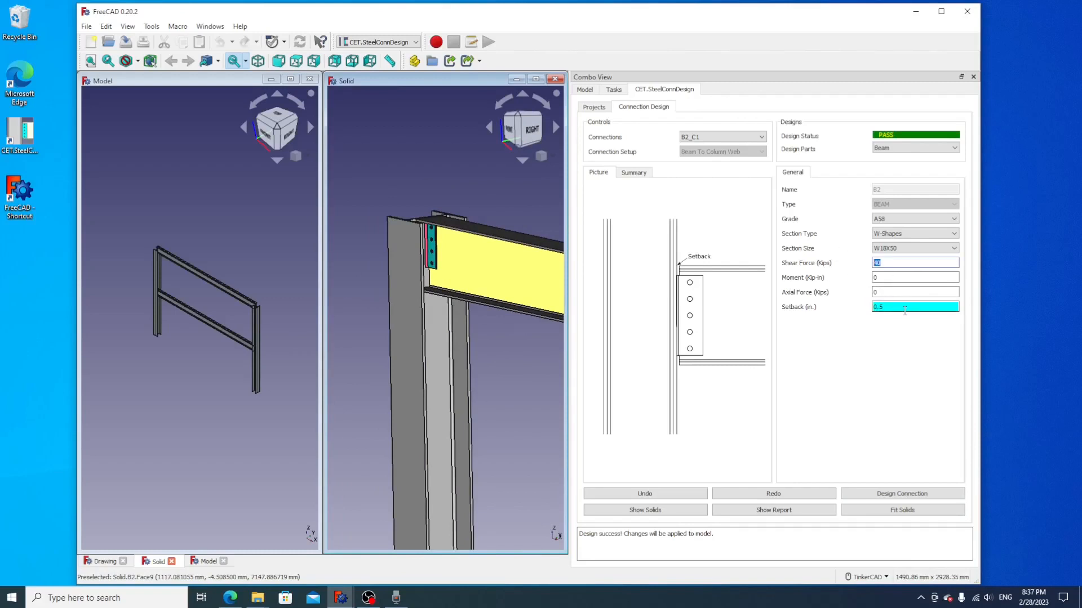
# Set beam B2's shear force to 20 kips, rerun the connection design and inspect the resized plate at the joint.
pyautogui.click(949, 498)
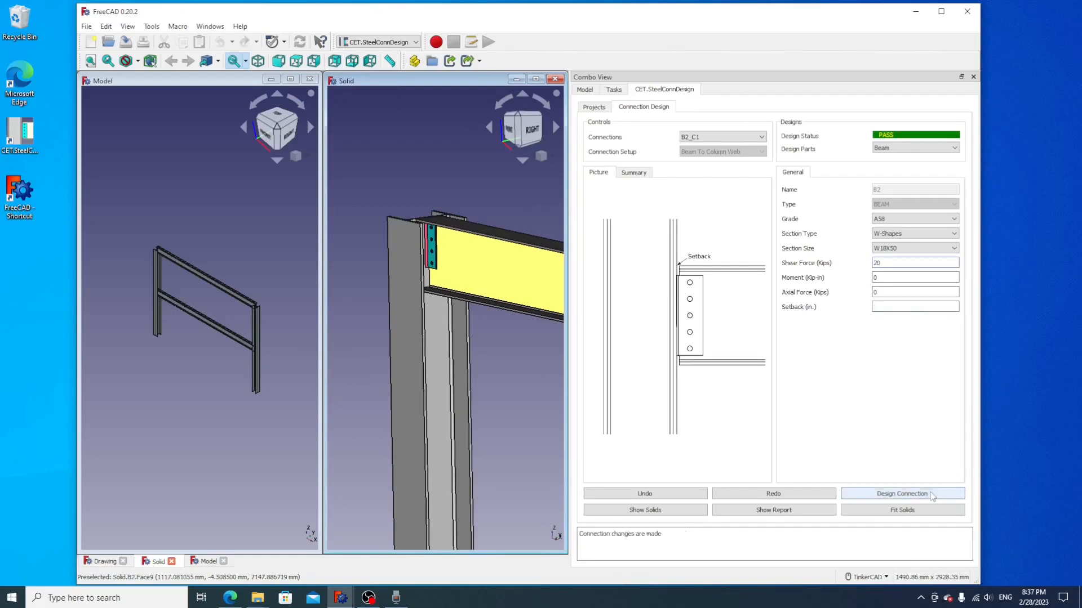
pyautogui.scroll(2, 458, 251)
pyautogui.moveTo(456, 247); pyautogui.dragTo(454, 274, button='middle')
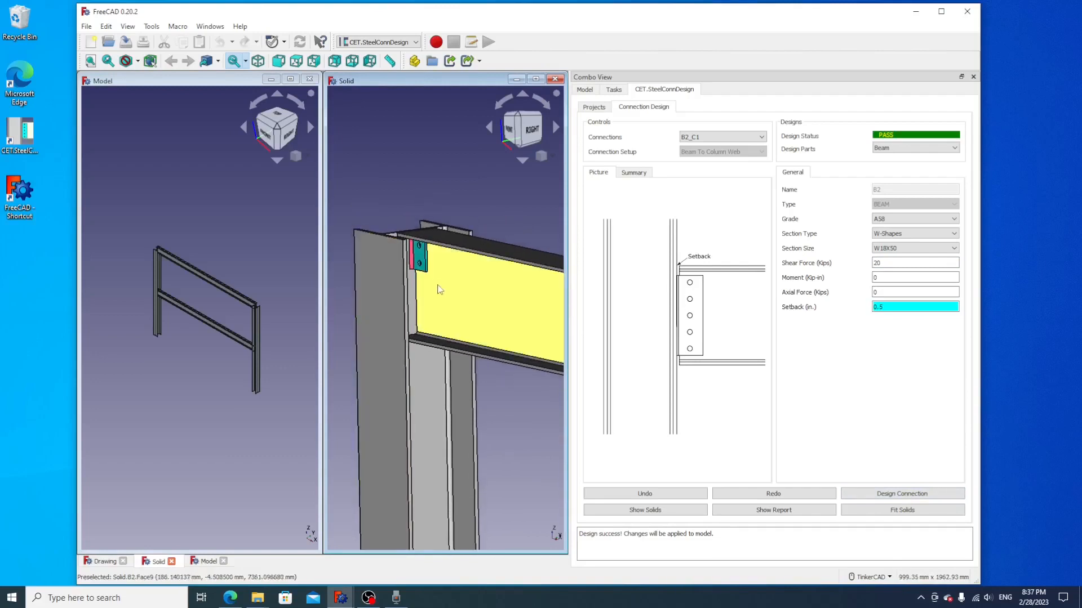
pyautogui.moveTo(437, 289); pyautogui.dragTo(439, 286, button='right')
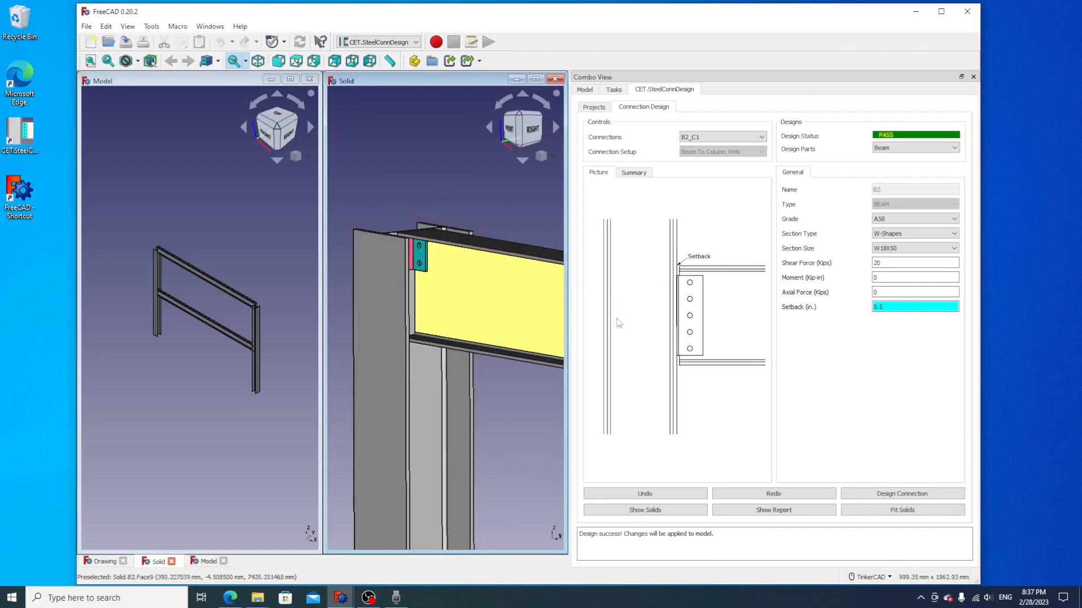
# Undo the shear force change, fit the solids in the view and redesign connection B2_C1.
pyautogui.click(667, 496)
pyautogui.click(913, 511)
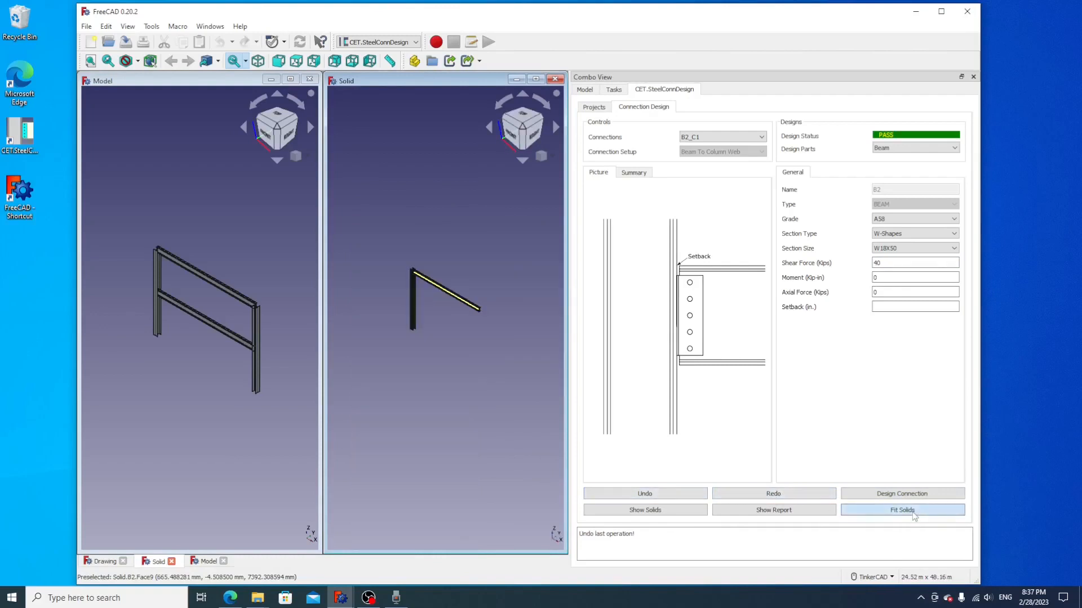
pyautogui.click(913, 494)
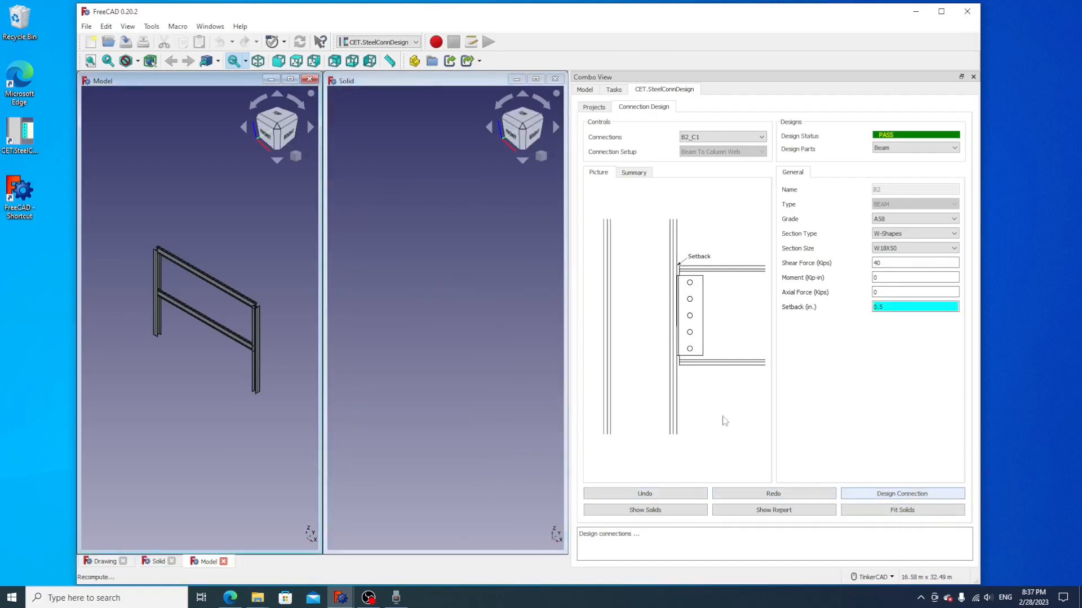
pyautogui.scroll(5, 417, 270)
pyautogui.scroll(5, 422, 258)
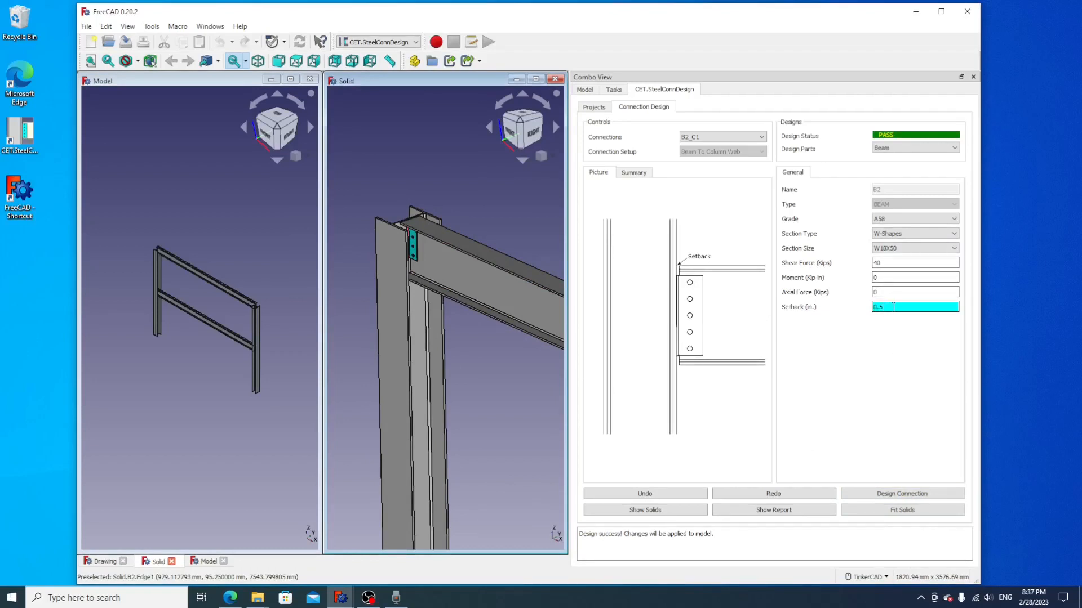
# Clear the bolt diameter in the web connection's beam-side bolt settings and rerun the connection design.
pyautogui.click(895, 307)
pyautogui.click(923, 148)
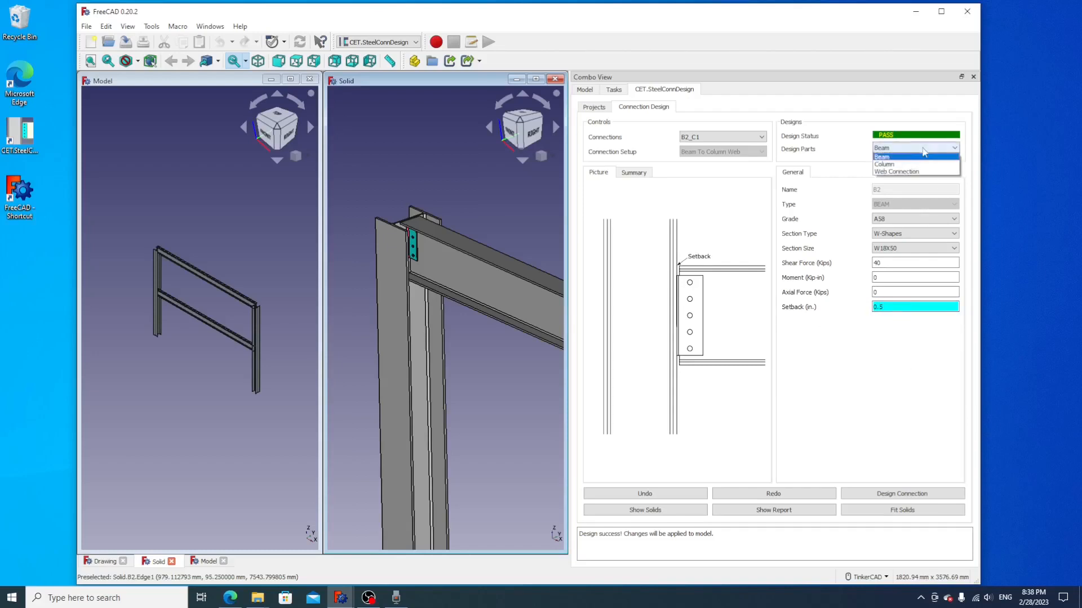
pyautogui.click(916, 170)
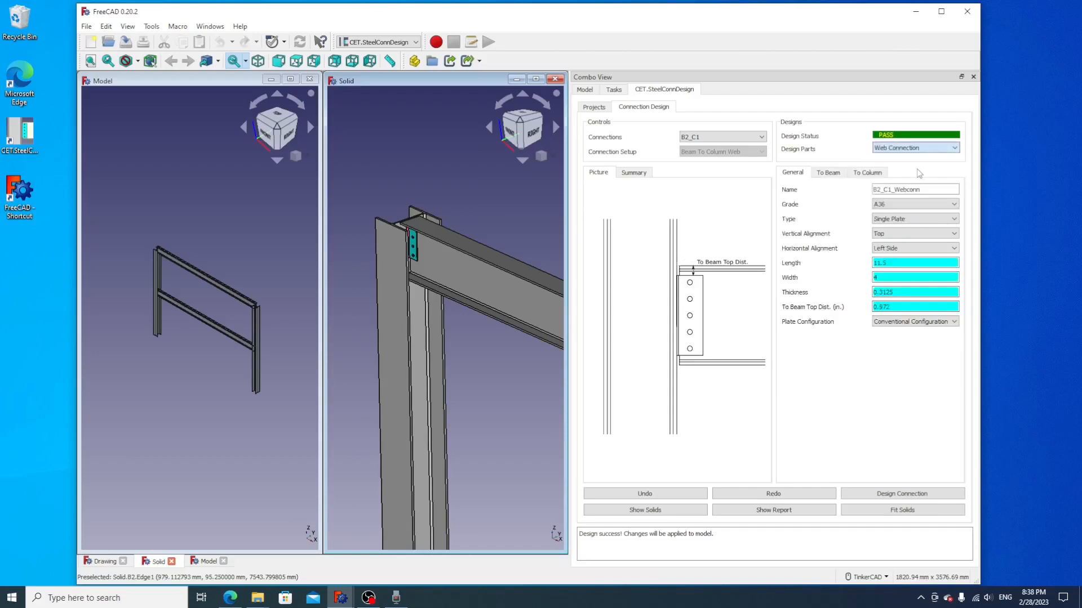
pyautogui.click(833, 176)
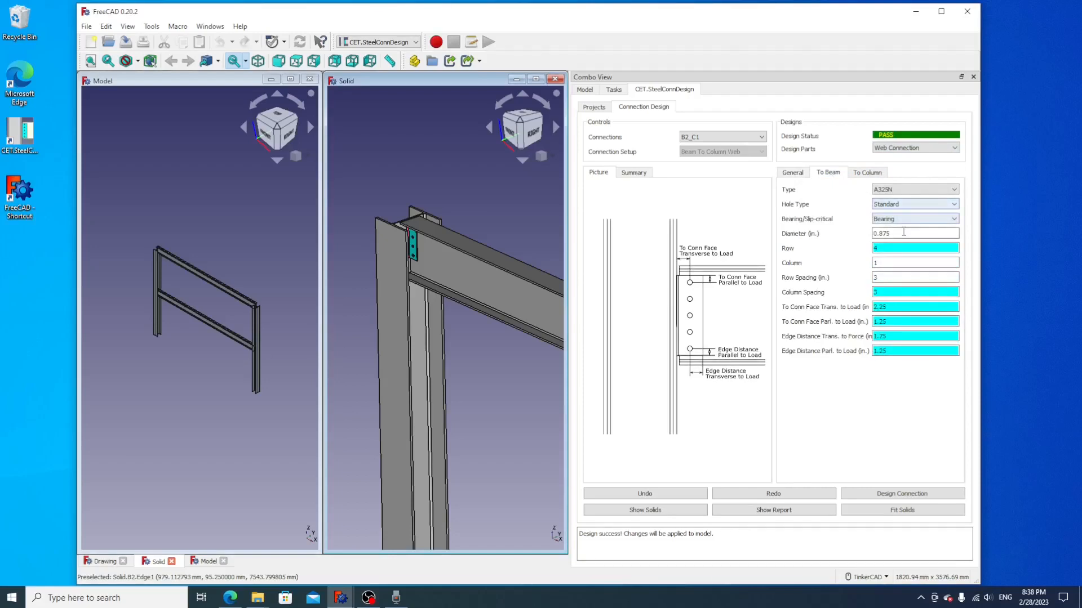
pyautogui.press('Tab')
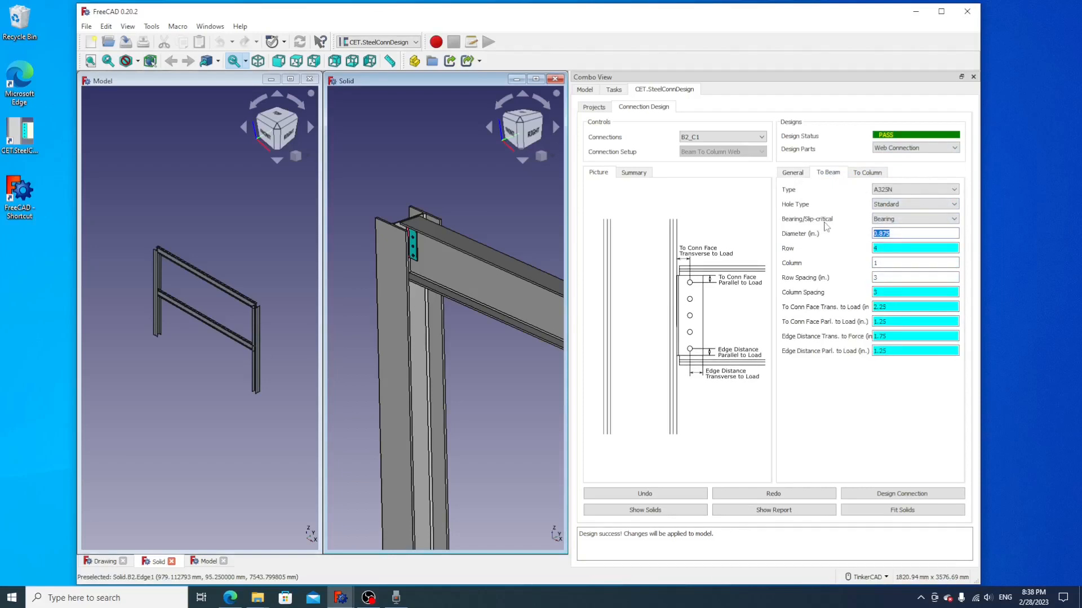
pyautogui.press('BackSpace')
pyautogui.click(892, 492)
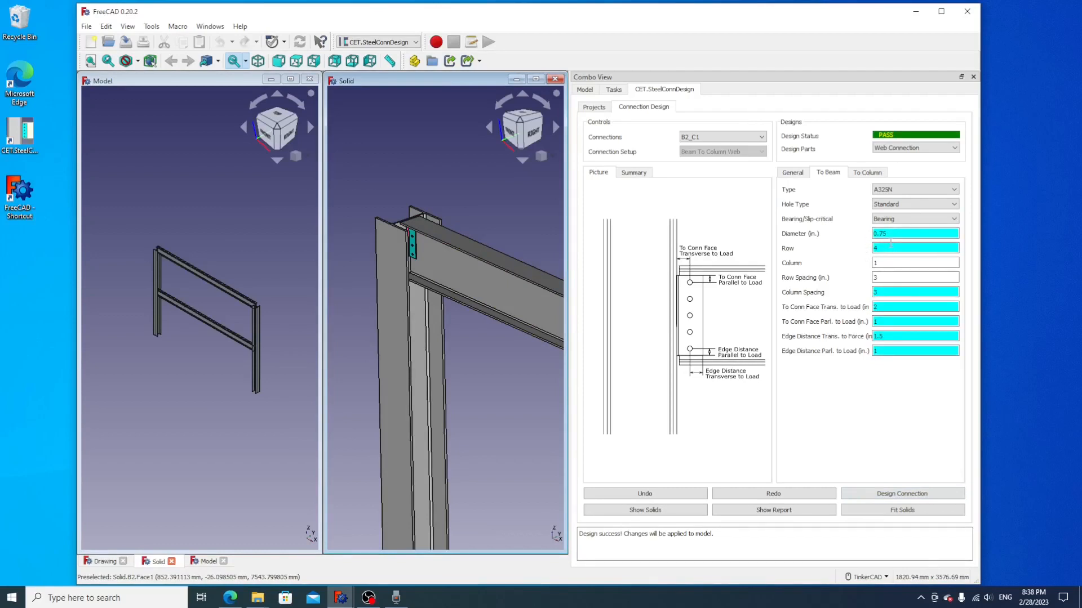
# Undo the bolt diameter change and redesign the connection.
pyautogui.click(674, 496)
pyautogui.click(918, 494)
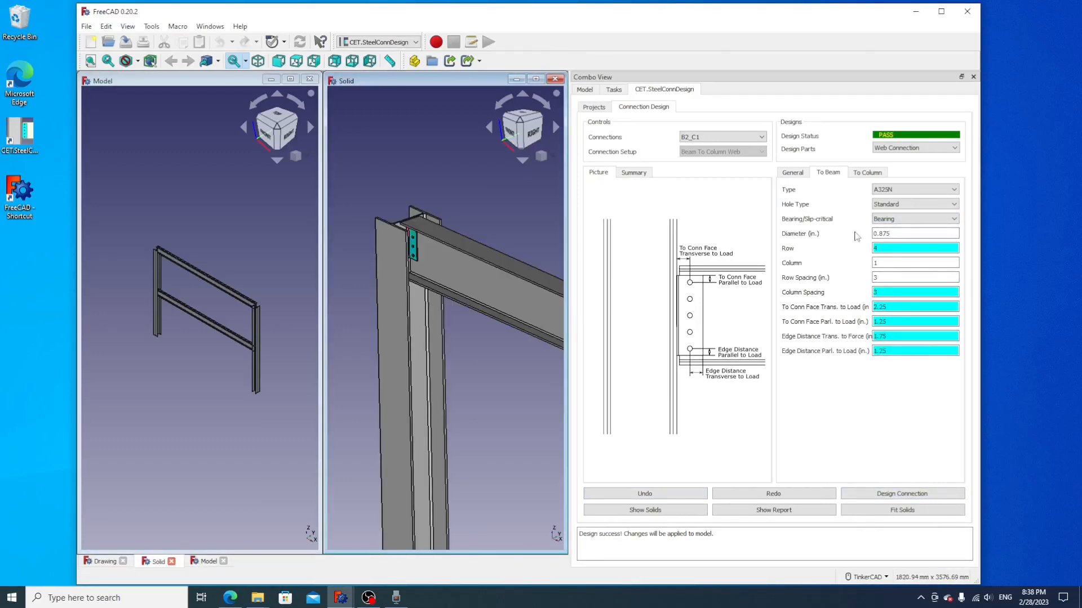
# Review the beam's grade and section size options and the column's general design settings.
pyautogui.click(951, 149)
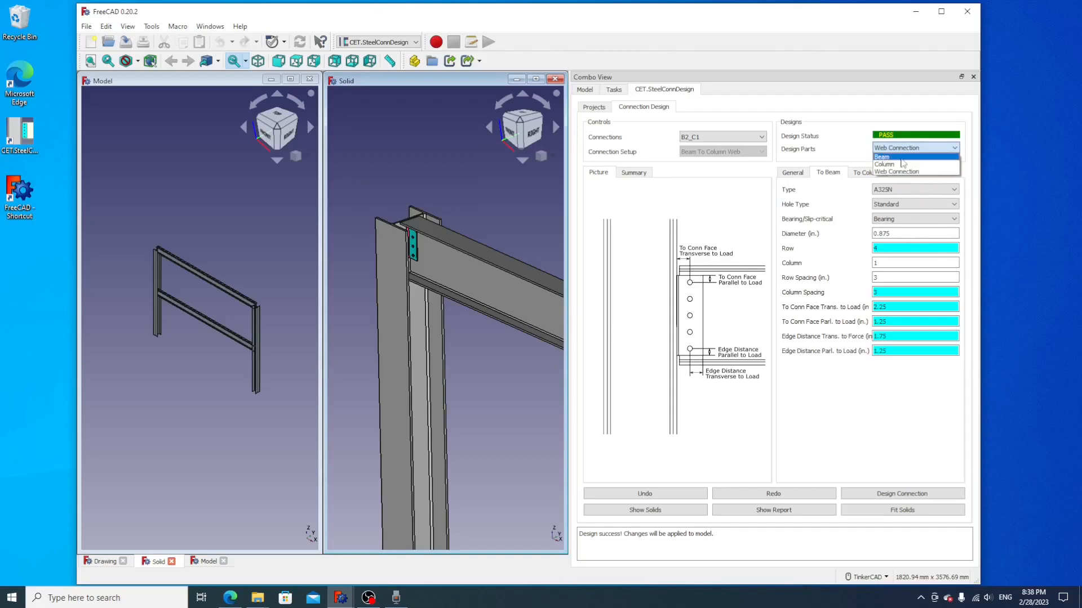
pyautogui.click(901, 157)
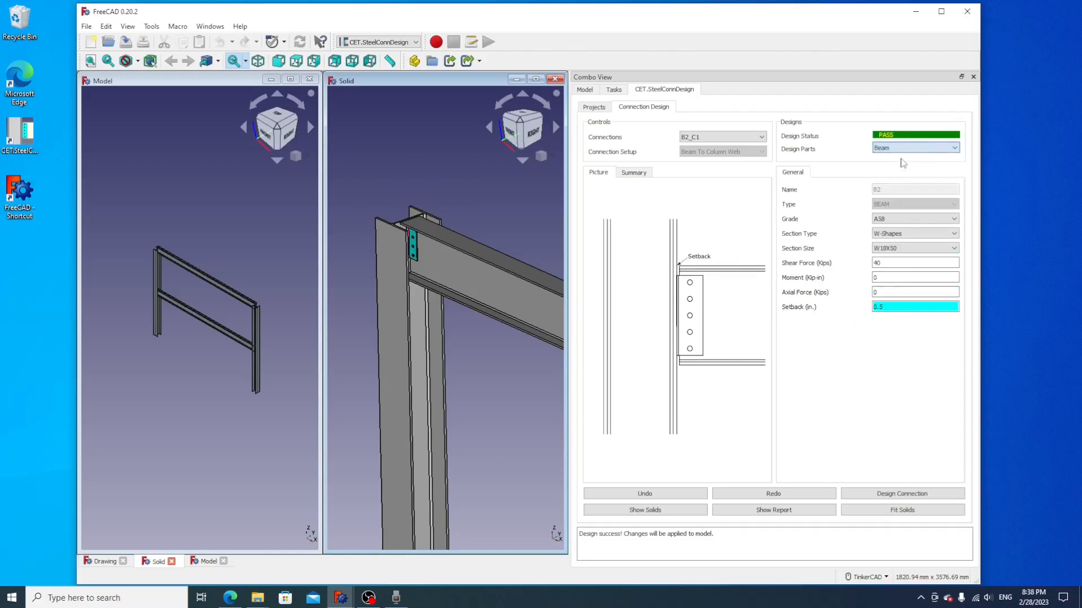
pyautogui.click(907, 223)
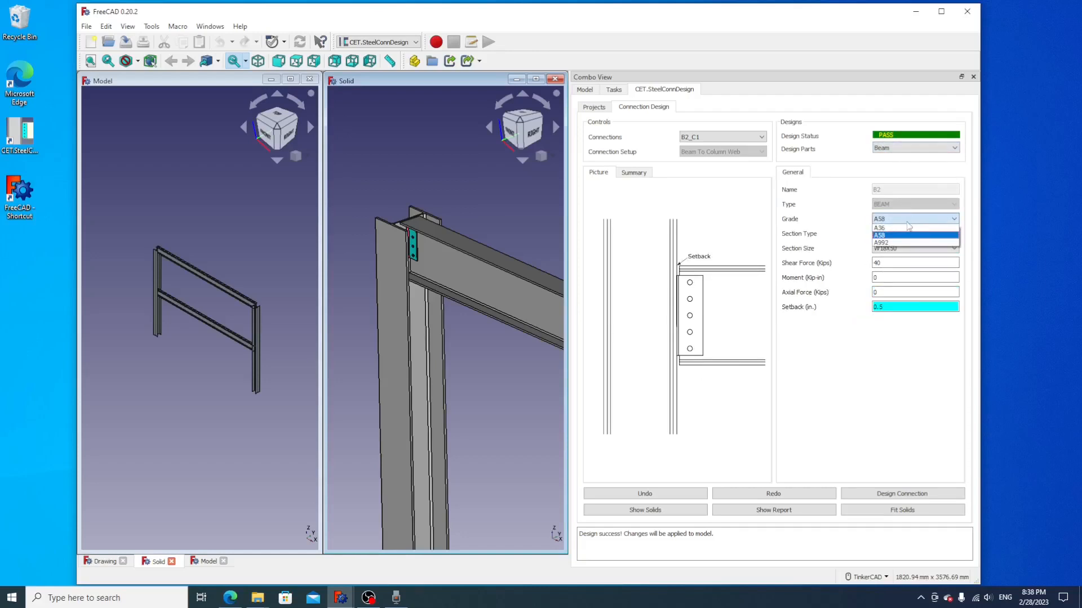
pyautogui.click(908, 222)
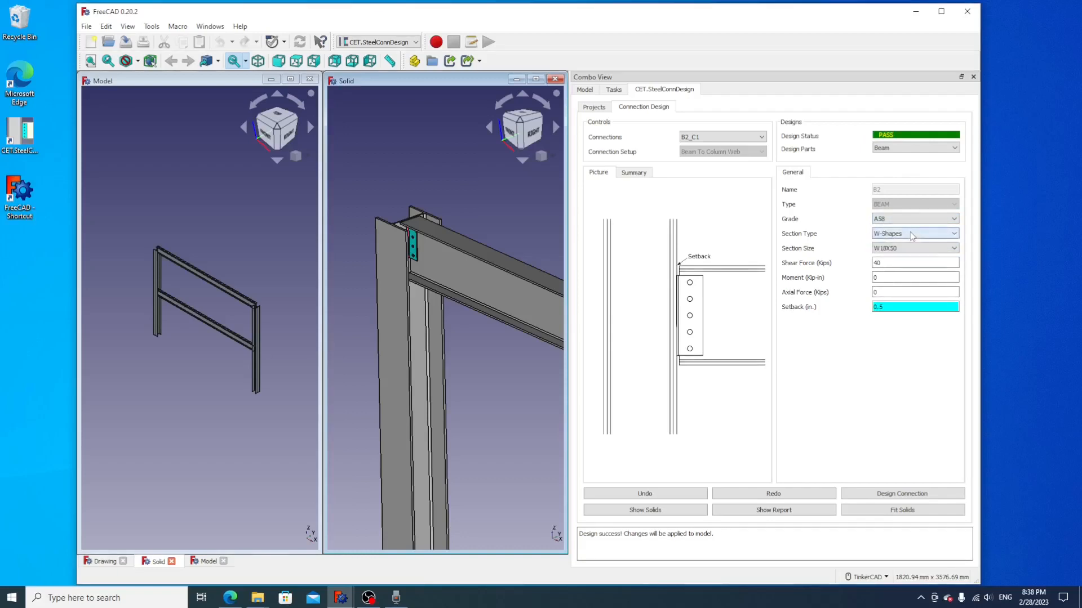
pyautogui.click(912, 251)
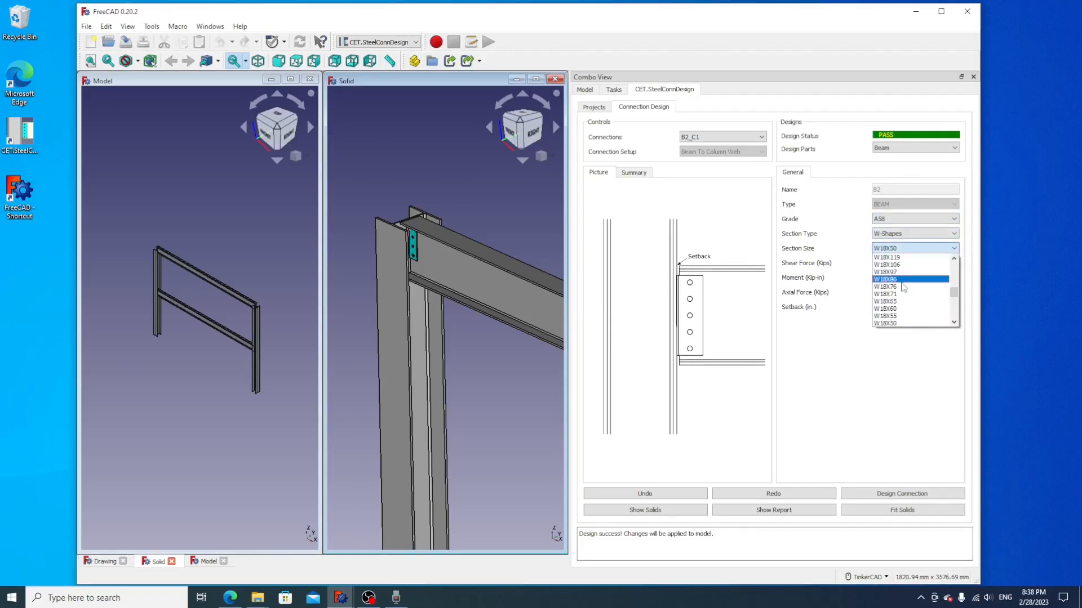
pyautogui.click(835, 354)
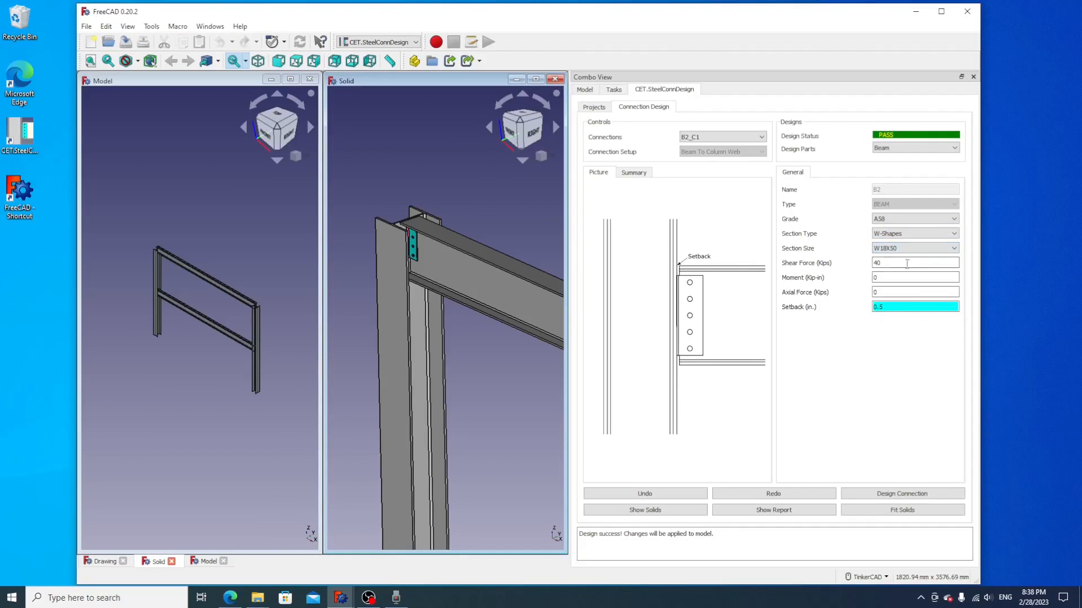
pyautogui.click(923, 148)
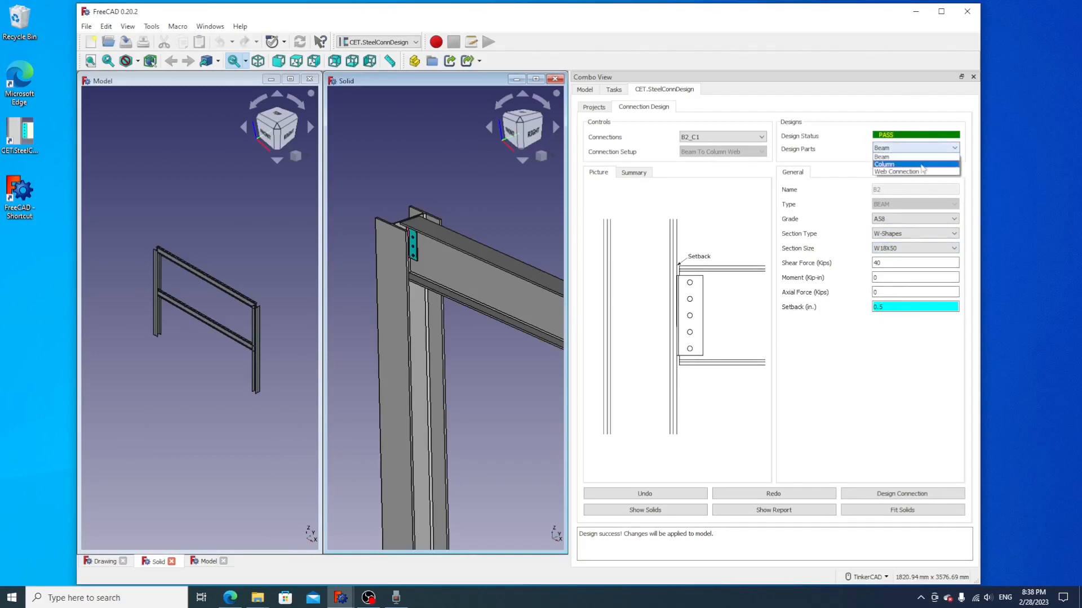
pyautogui.click(923, 169)
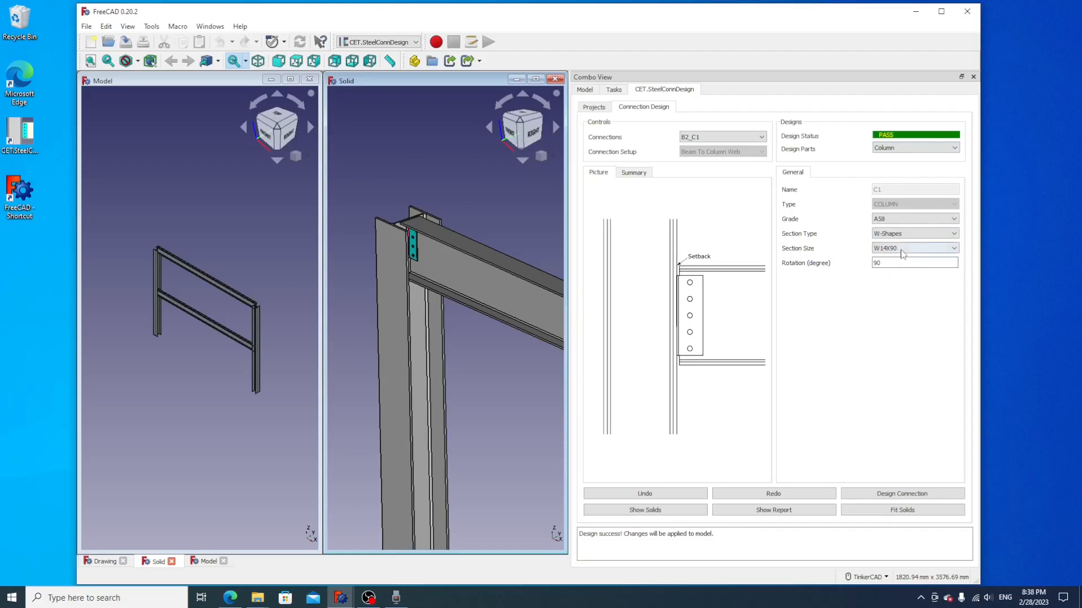
# Set the web connection's vertical alignment to Middle and rerun the connection design.
pyautogui.click(934, 149)
pyautogui.click(924, 172)
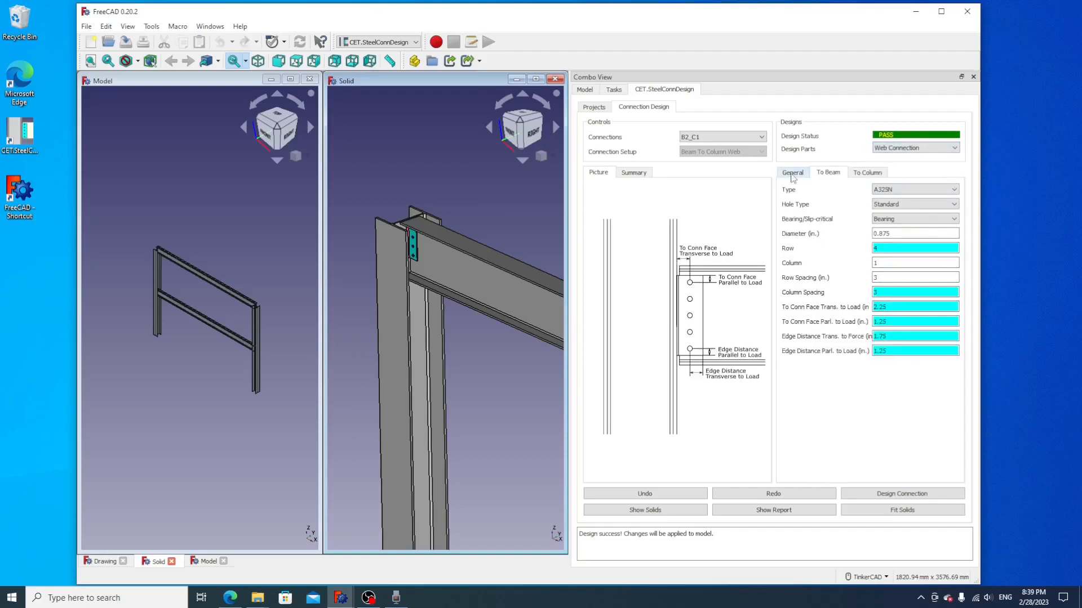
pyautogui.click(796, 176)
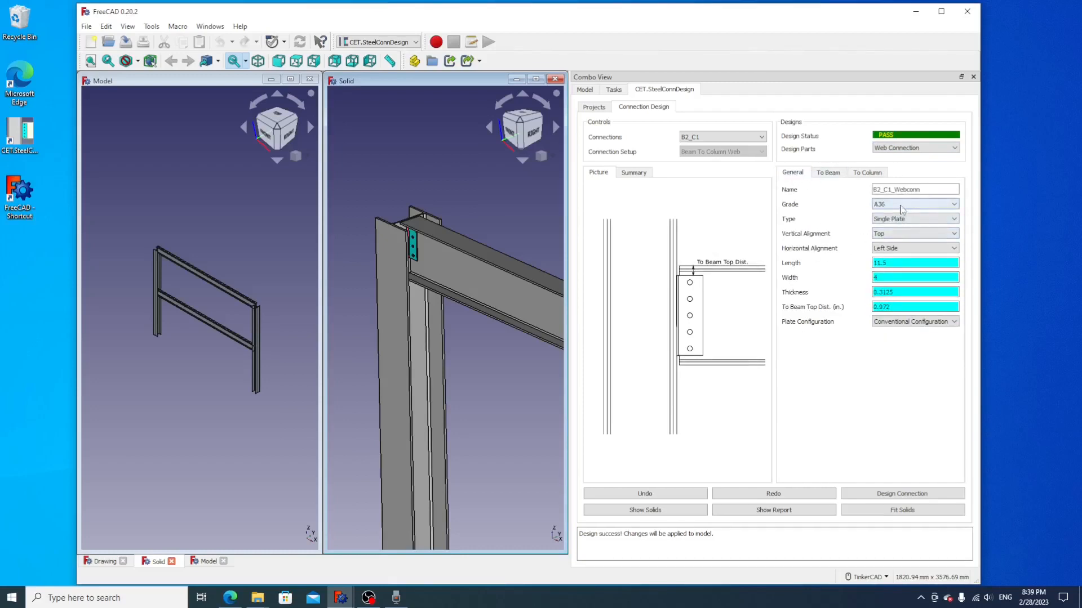
pyautogui.click(902, 206)
pyautogui.click(900, 206)
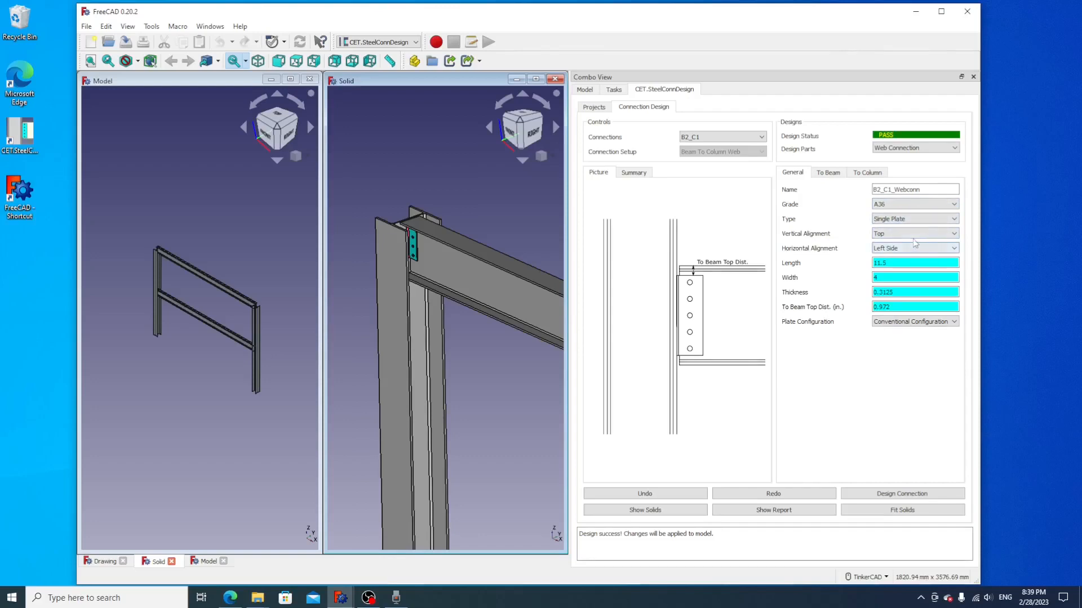
pyautogui.click(913, 234)
pyautogui.click(910, 250)
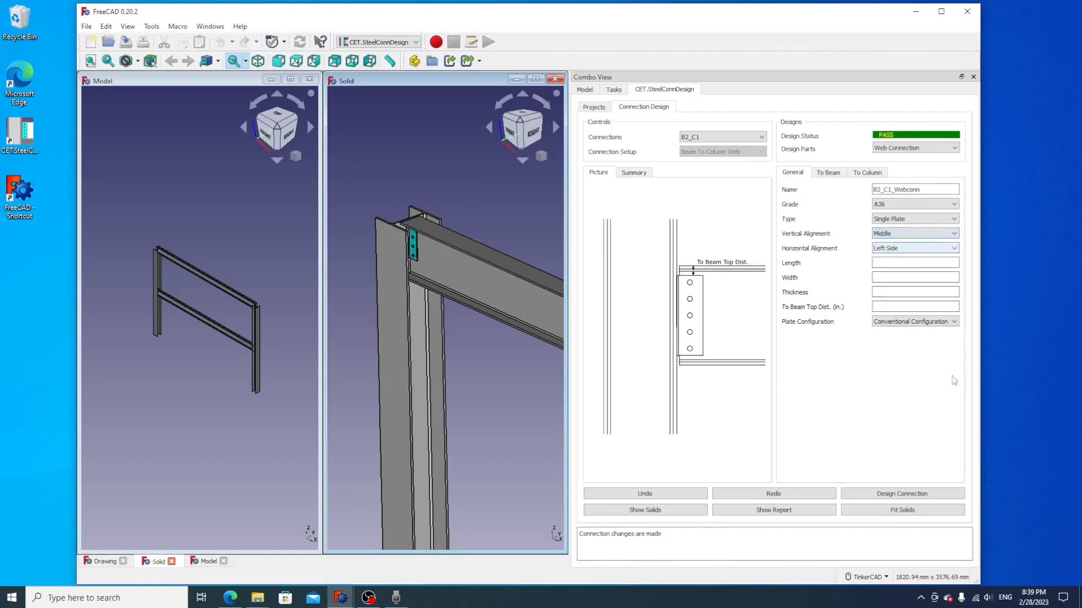
pyautogui.click(929, 494)
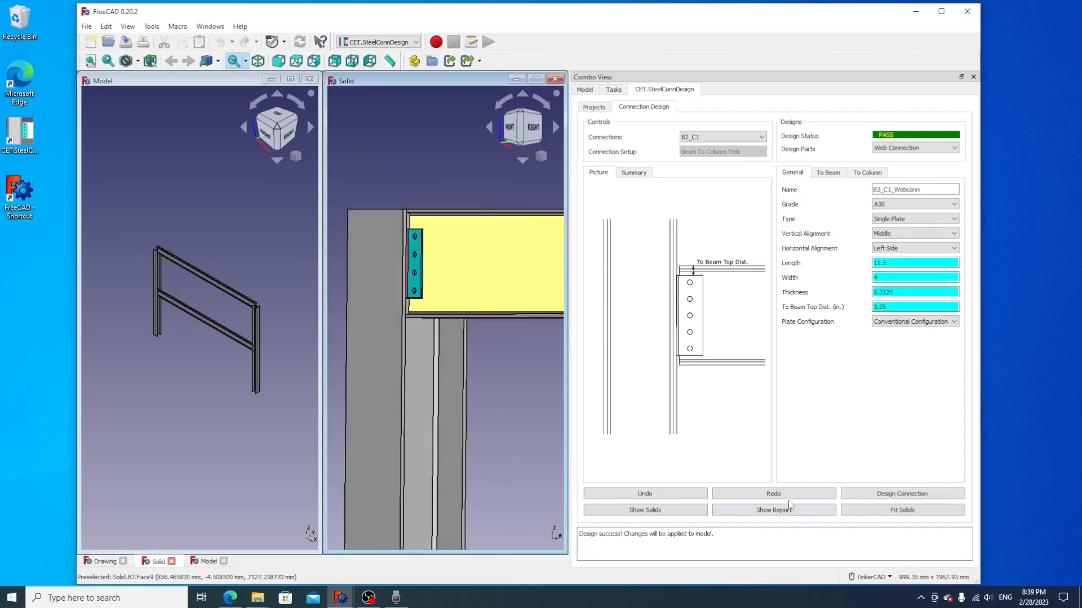
# Undo the vertical alignment change and redesign the connection.
pyautogui.click(647, 494)
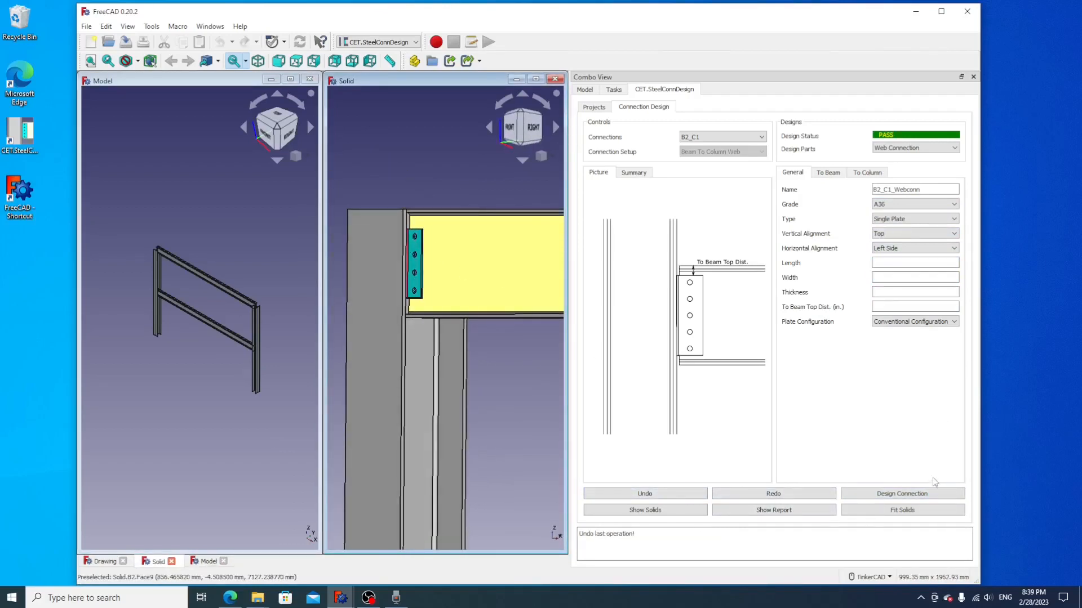
pyautogui.click(928, 494)
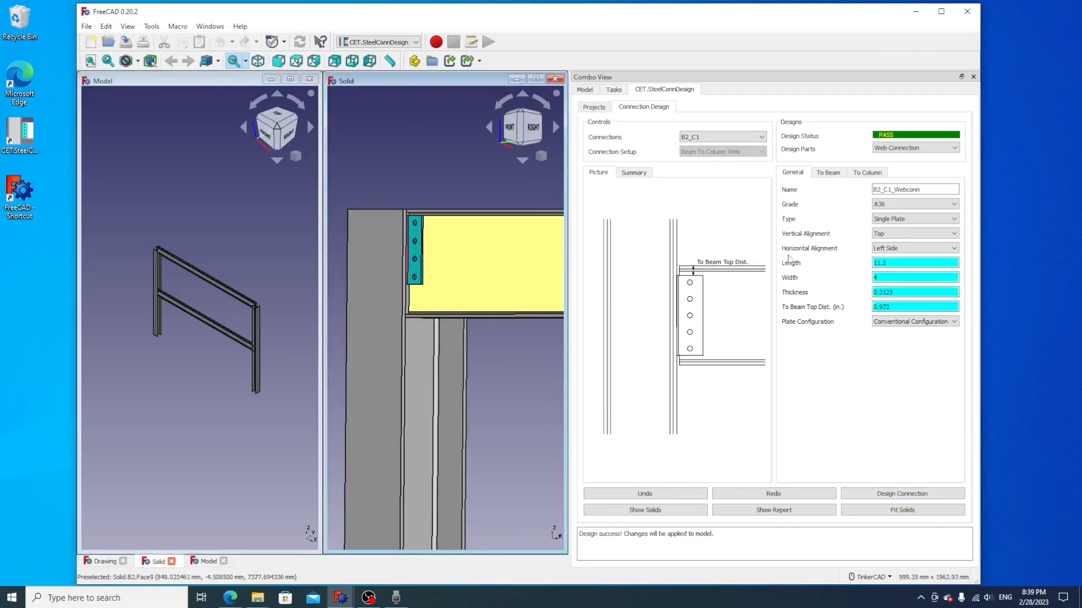
# Set the beam-side bolts to Long Slotted Trans. to Load holes and Slip-critical, Class A, and run the design.
pyautogui.click(829, 175)
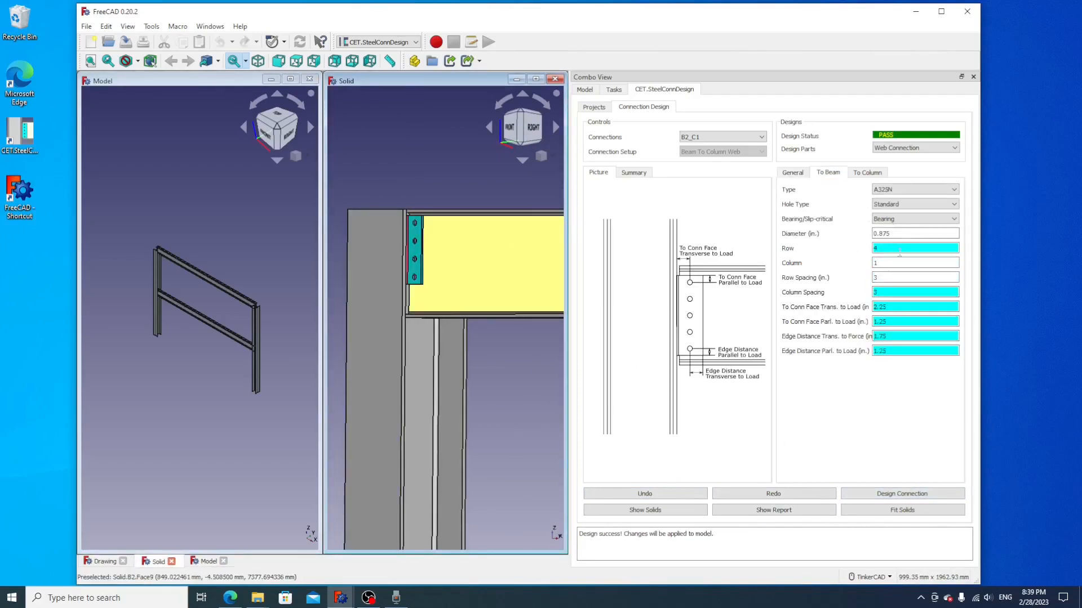
pyautogui.click(913, 206)
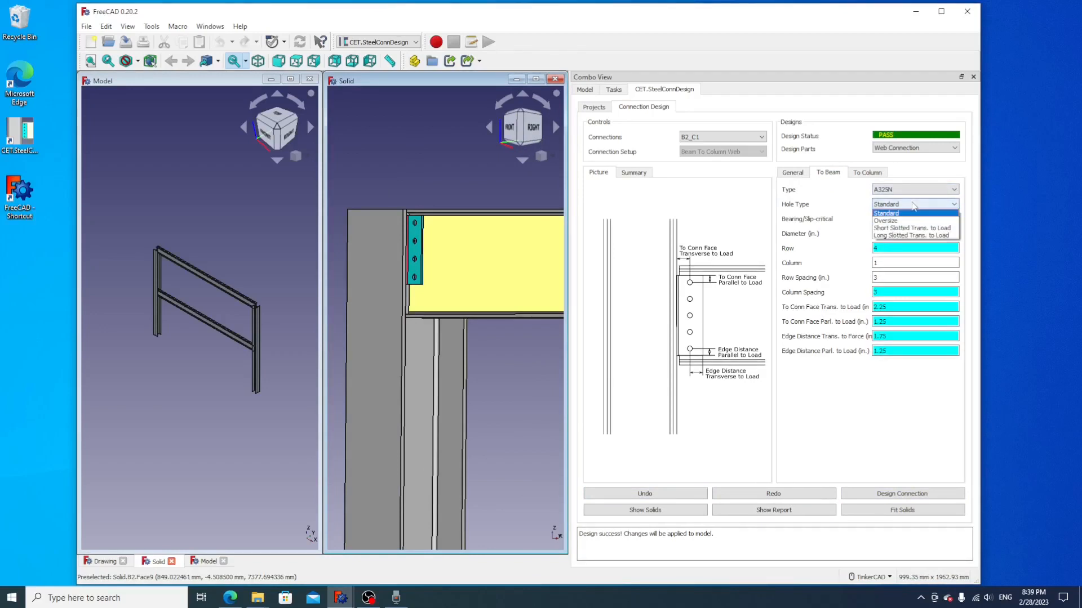
pyautogui.click(933, 237)
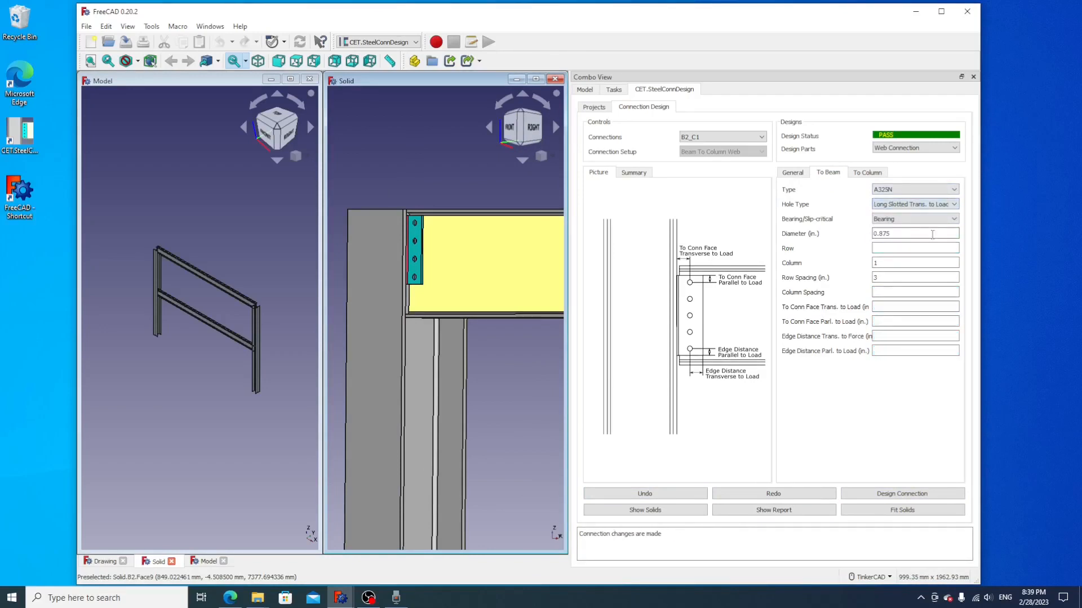
pyautogui.click(943, 220)
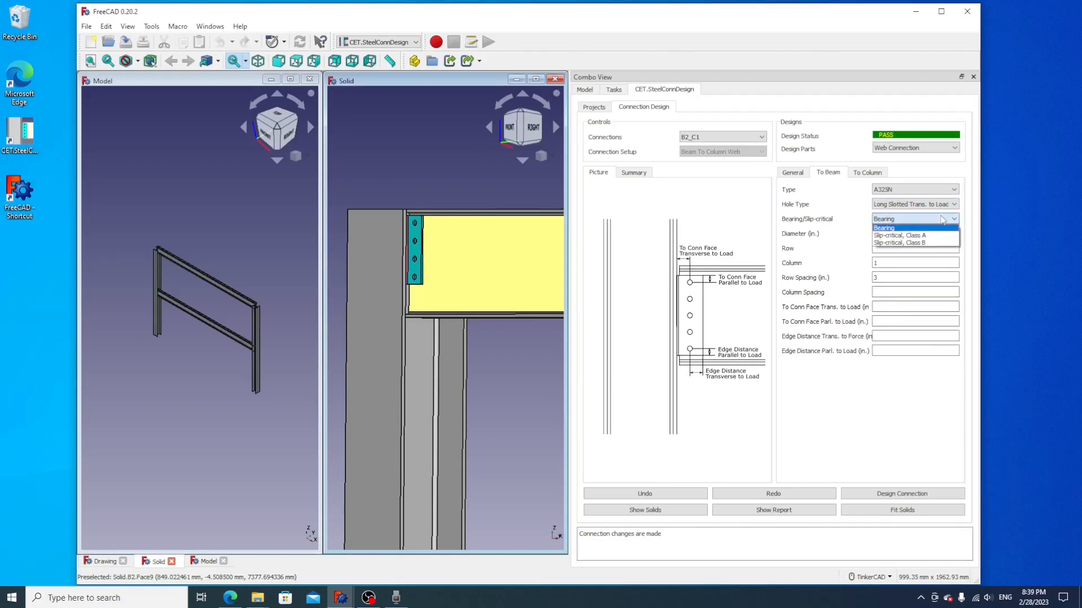
pyautogui.click(935, 236)
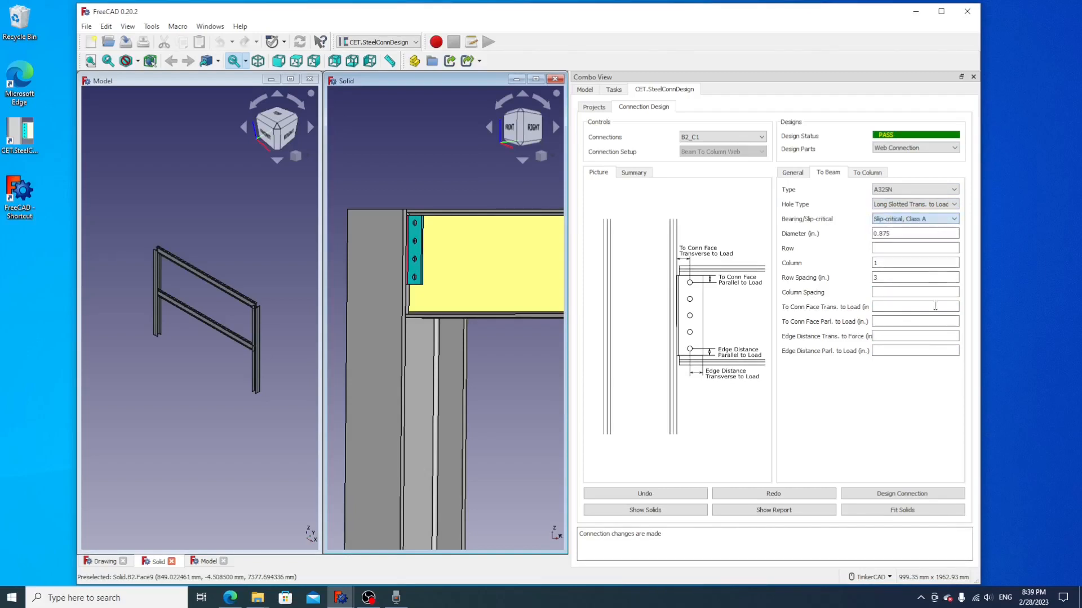
pyautogui.click(915, 496)
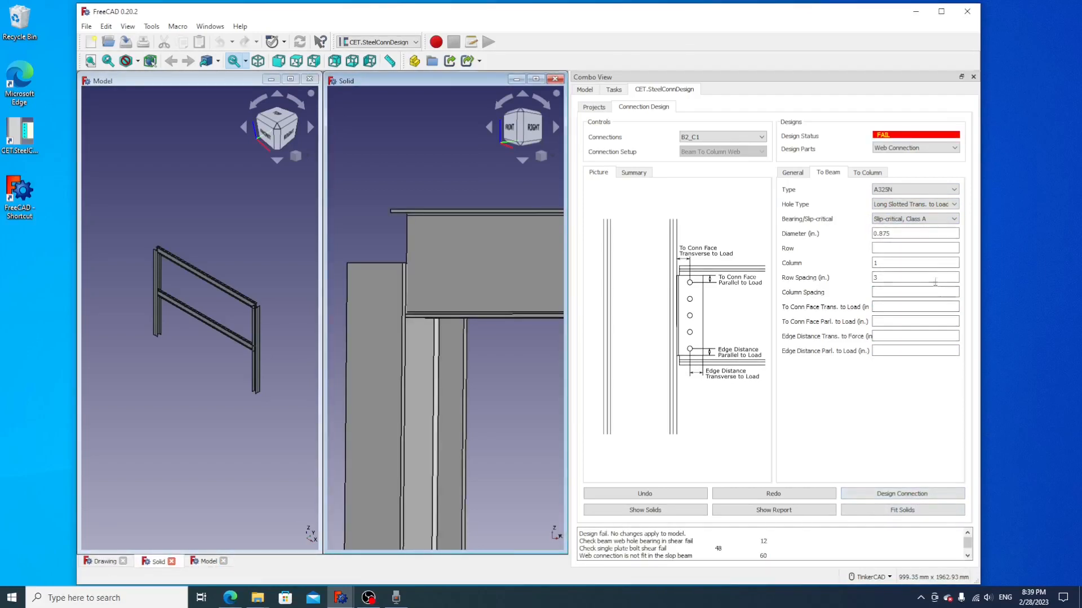
# Clear the beam-side bolt diameter so the design picks it, rerun the connection design and inspect the slotted holes.
pyautogui.moveTo(902, 233); pyautogui.dragTo(837, 241)
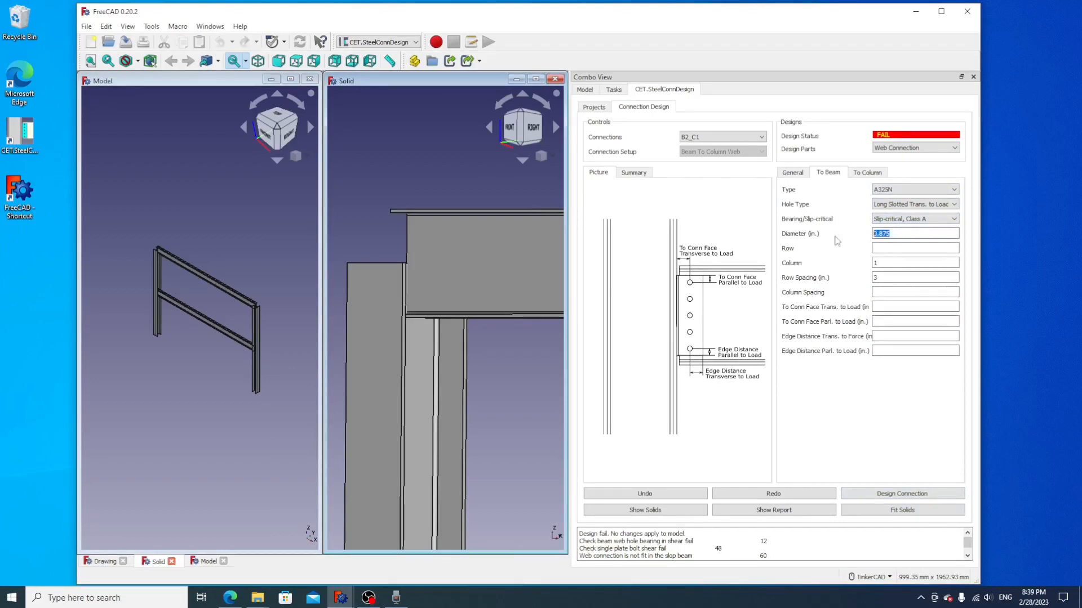
pyautogui.press('BackSpace')
pyautogui.click(901, 493)
pyautogui.moveTo(454, 285); pyautogui.dragTo(472, 272, button='middle')
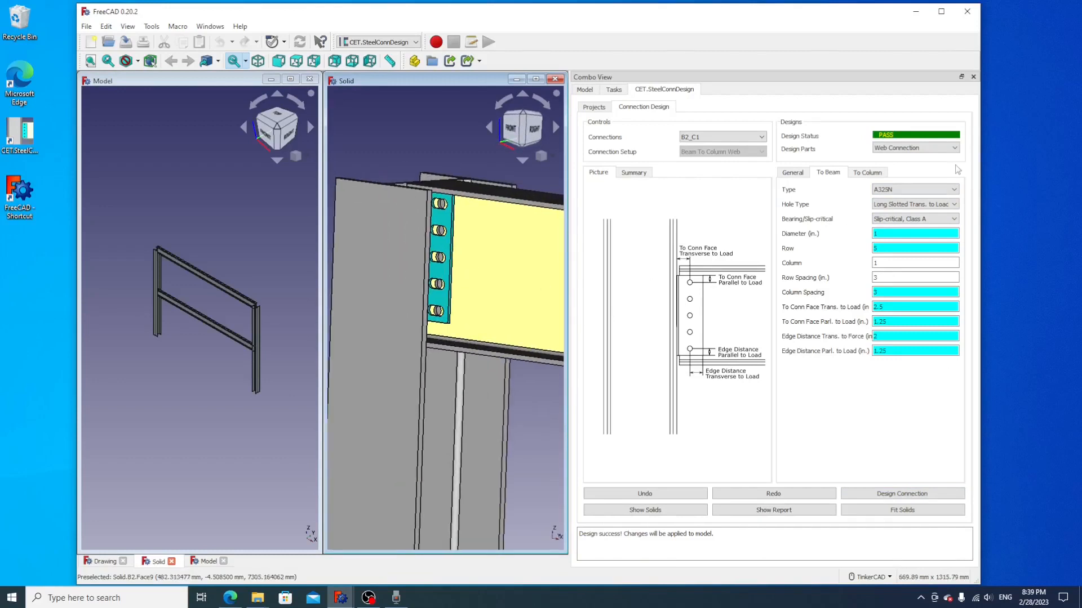
# Review the web connection's column-side, beam-side and general plate settings.
pyautogui.click(935, 148)
pyautogui.click(935, 151)
pyautogui.click(880, 175)
pyautogui.click(829, 175)
pyautogui.click(798, 177)
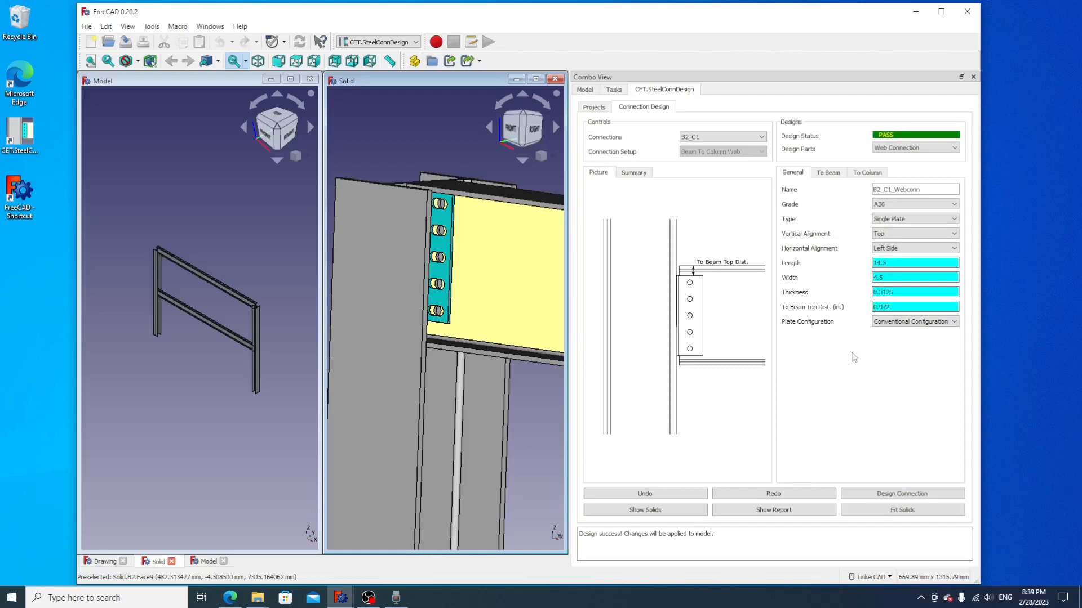
# Open the design report for connection B2_C1 and examine its summary tables and the member, bolt and plate stress checks.
pyautogui.click(786, 511)
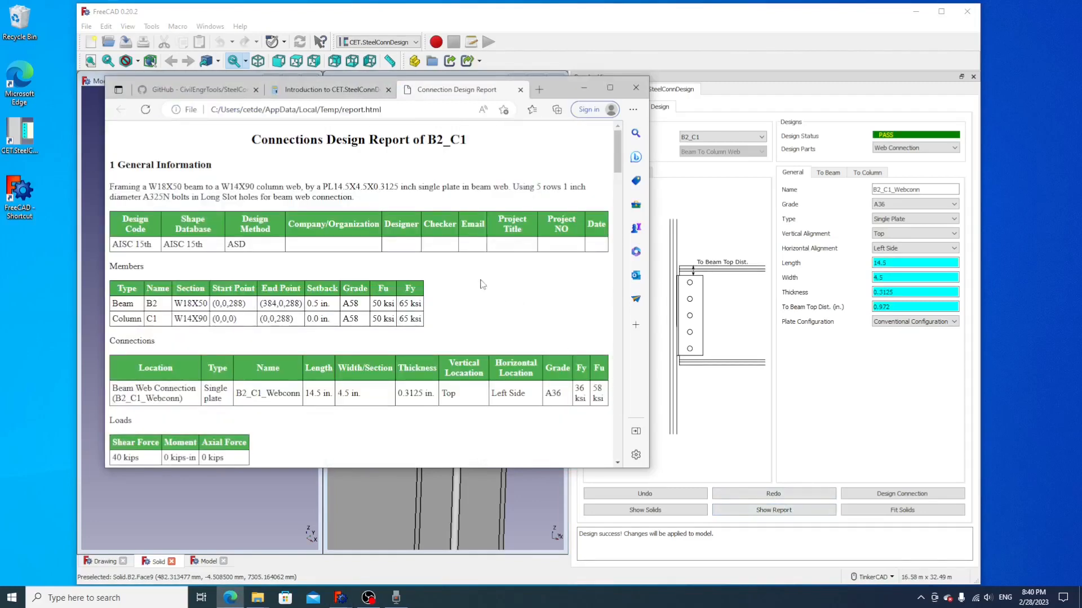
pyautogui.scroll(-10, 482, 283)
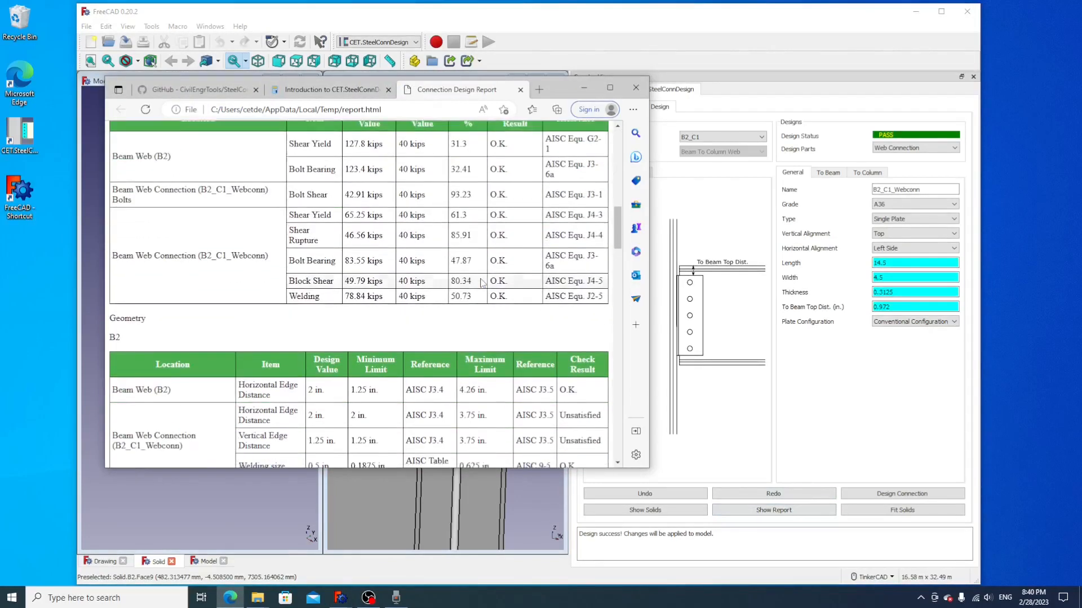
pyautogui.scroll(-3, 482, 283)
pyautogui.rightClick(480, 282)
pyautogui.click(442, 294)
pyautogui.scroll(-5, 442, 294)
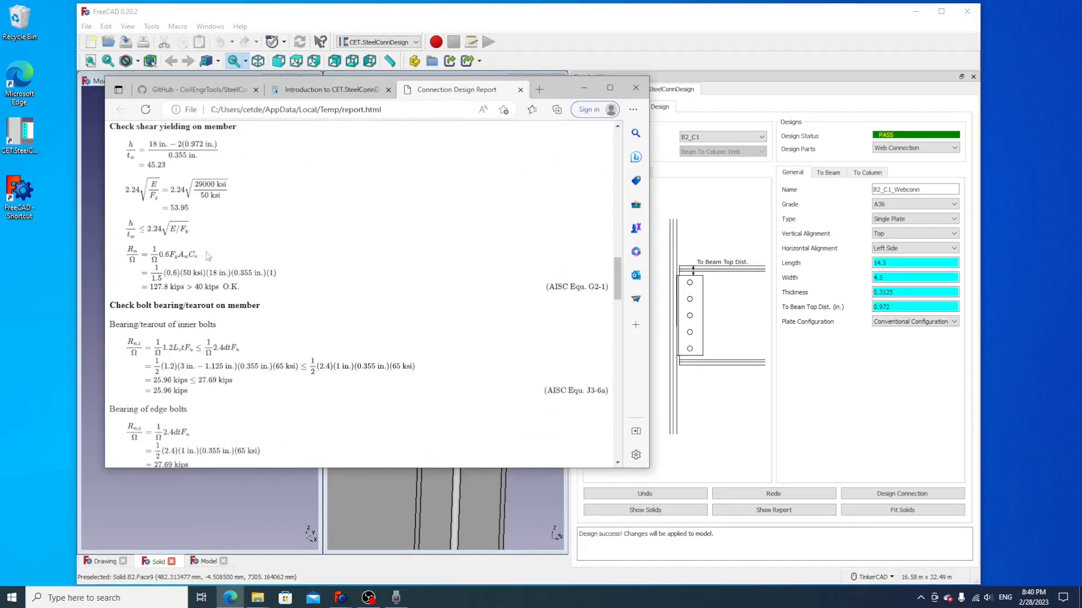
pyautogui.scroll(-6, 219, 291)
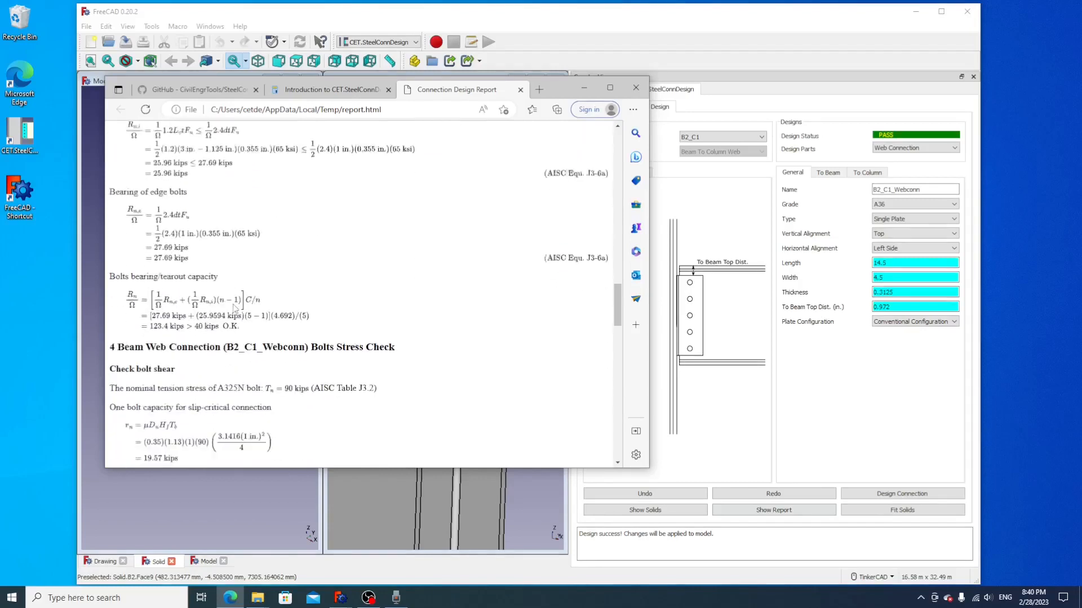
pyautogui.scroll(-4, 301, 342)
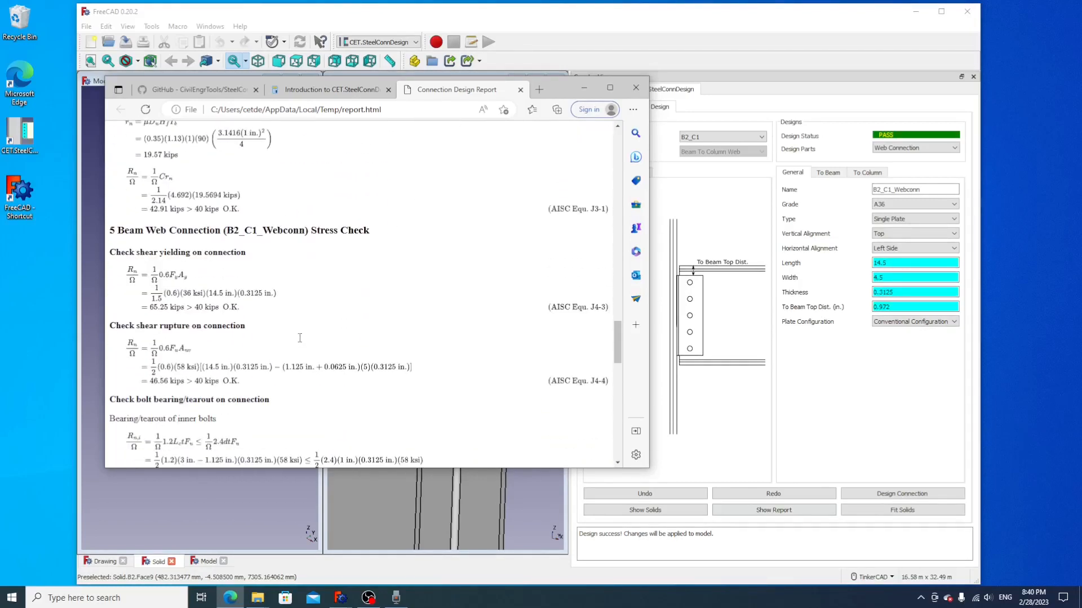
# Preview the report's printout with Save as PDF as the printer, cancel without saving, and close the report.
pyautogui.hotkey('ctrl', 'o')
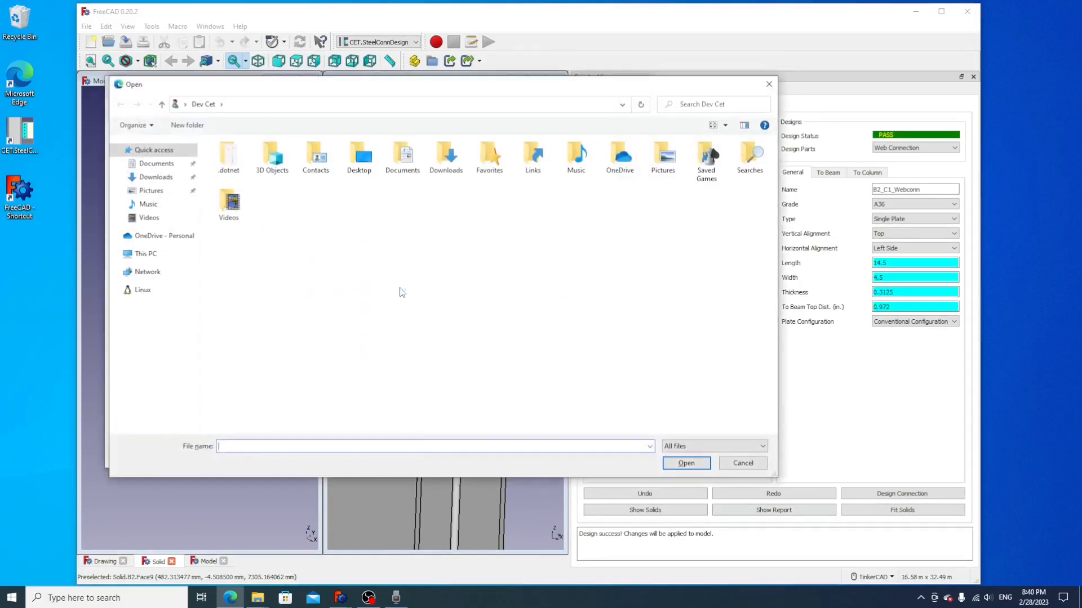
pyautogui.press('Escape')
pyautogui.hotkey('ctrl', 'p')
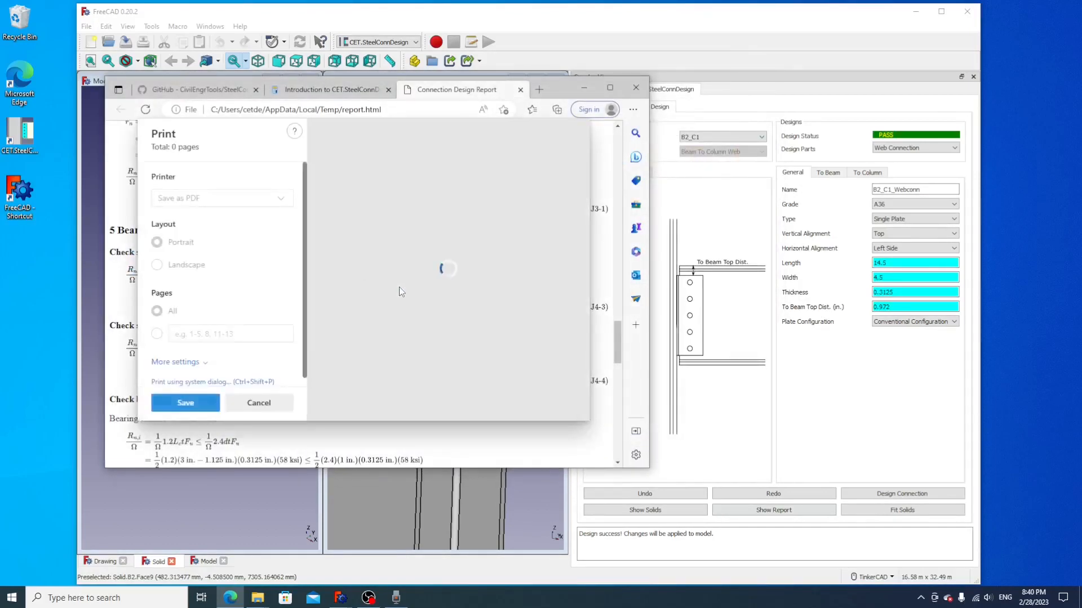
pyautogui.click(213, 198)
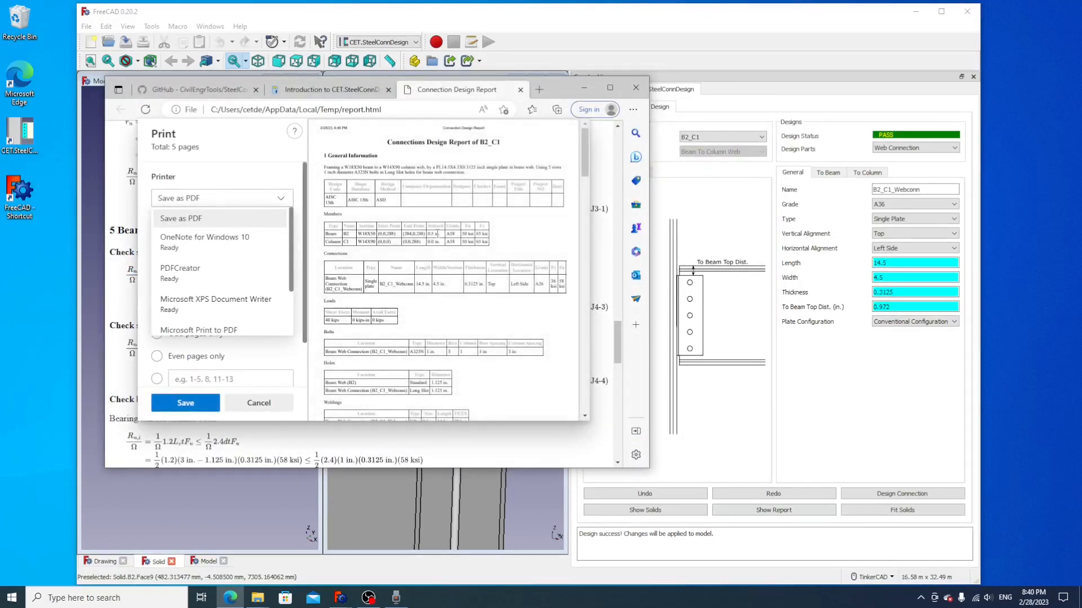
pyautogui.click(268, 220)
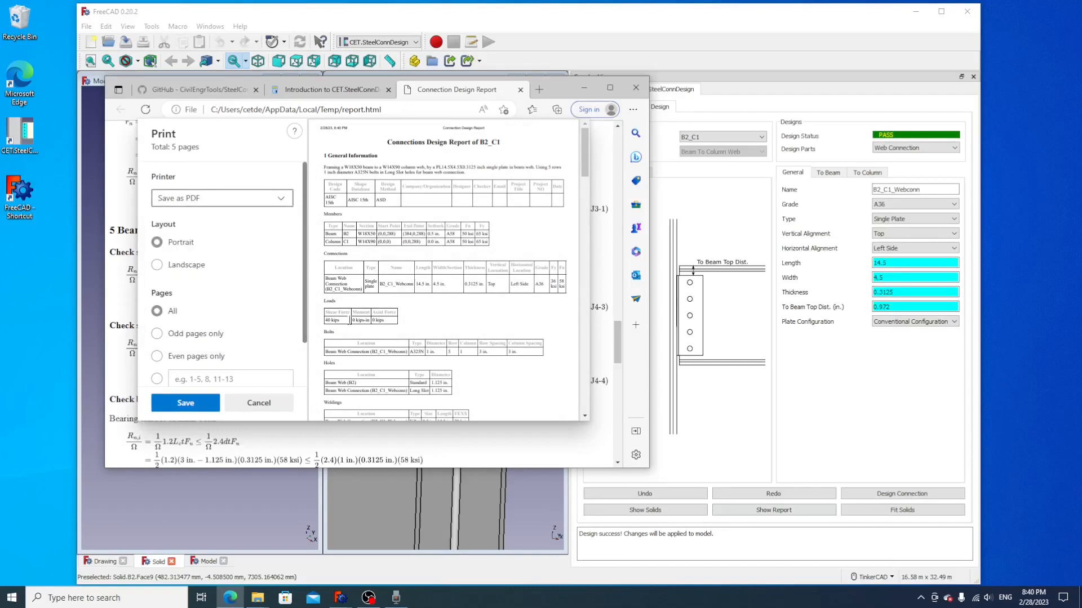
pyautogui.click(272, 404)
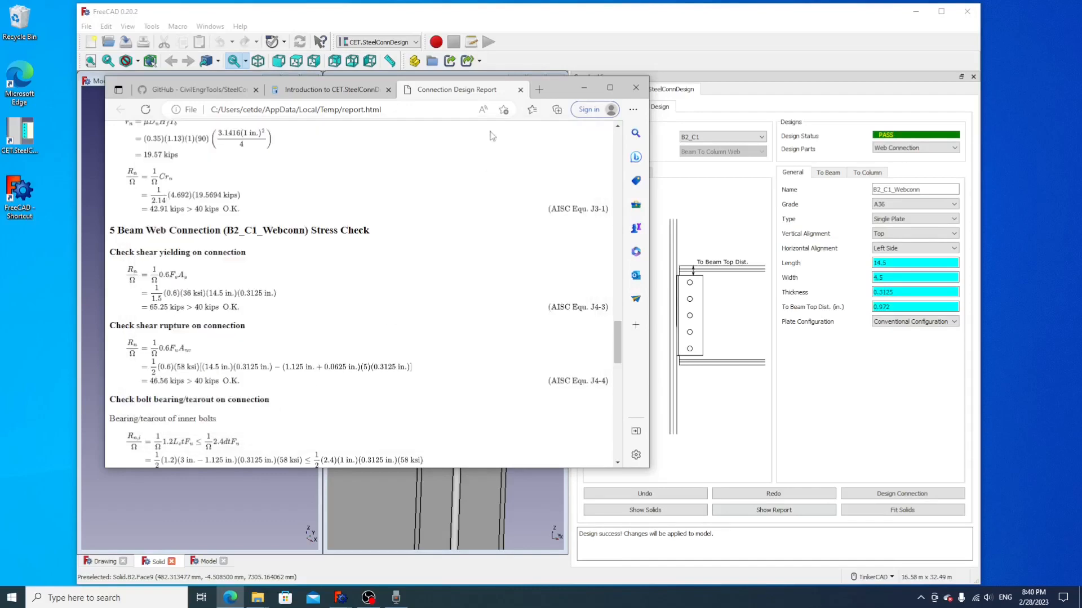
pyautogui.click(520, 89)
pyautogui.click(821, 380)
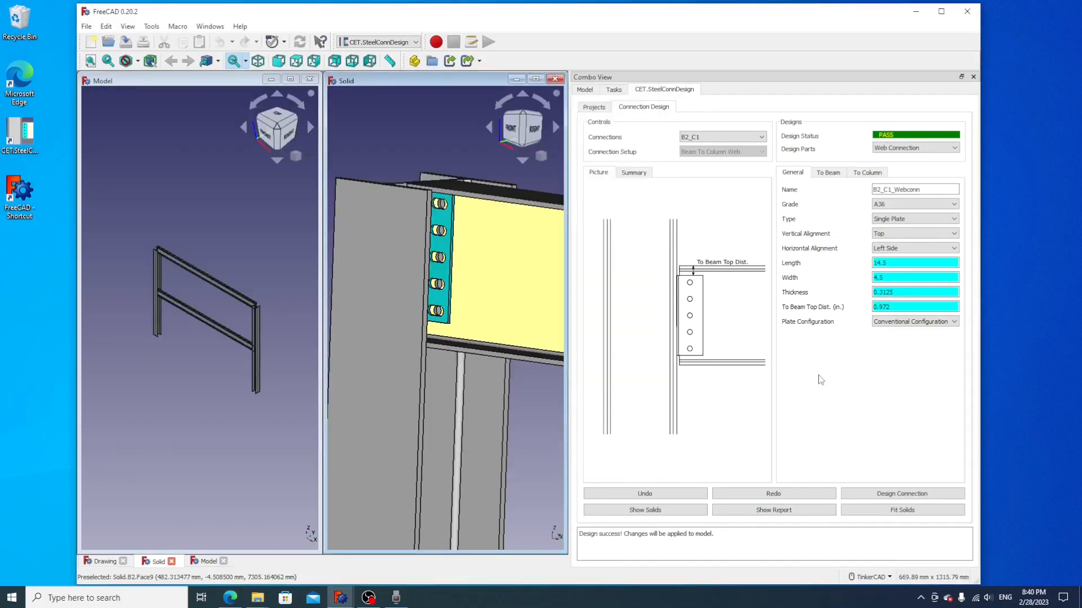